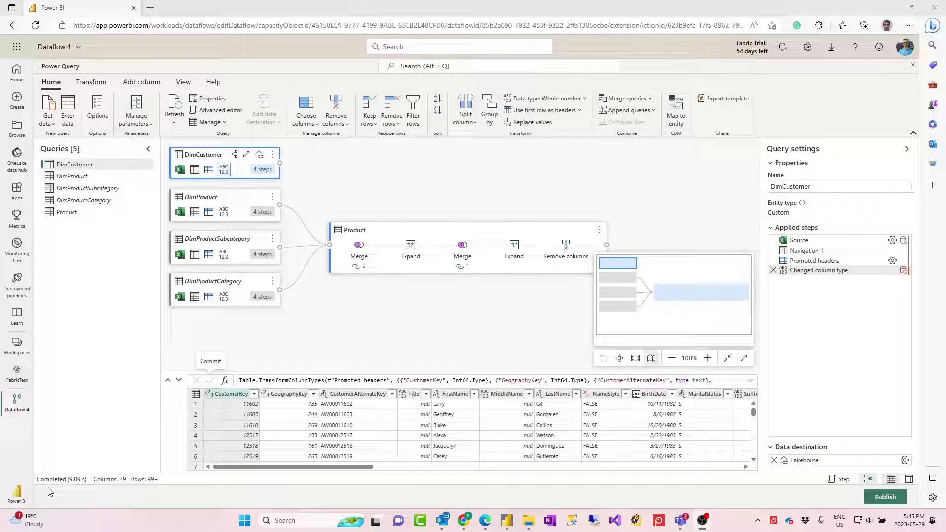
# Exit the Dataflow 4 Power Query editor and switch to the Data Factory experience
pyautogui.click(18, 496)
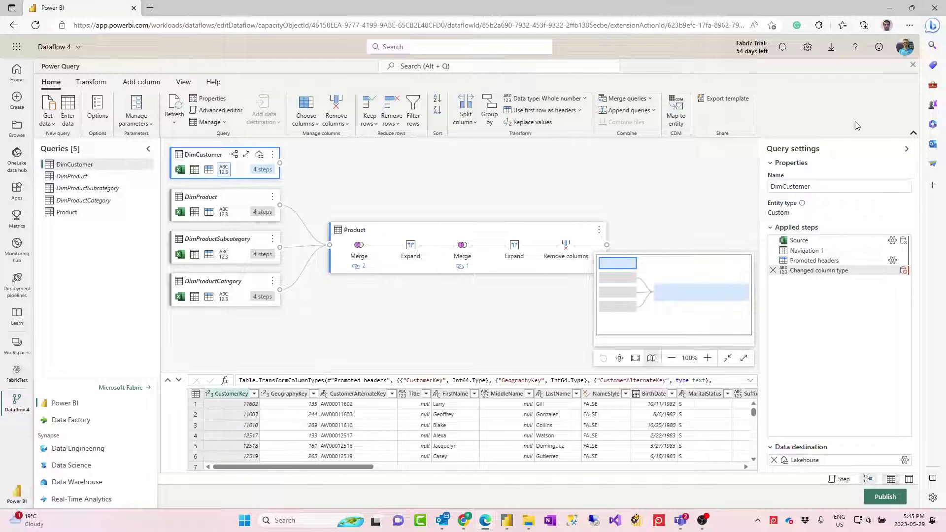
pyautogui.click(913, 65)
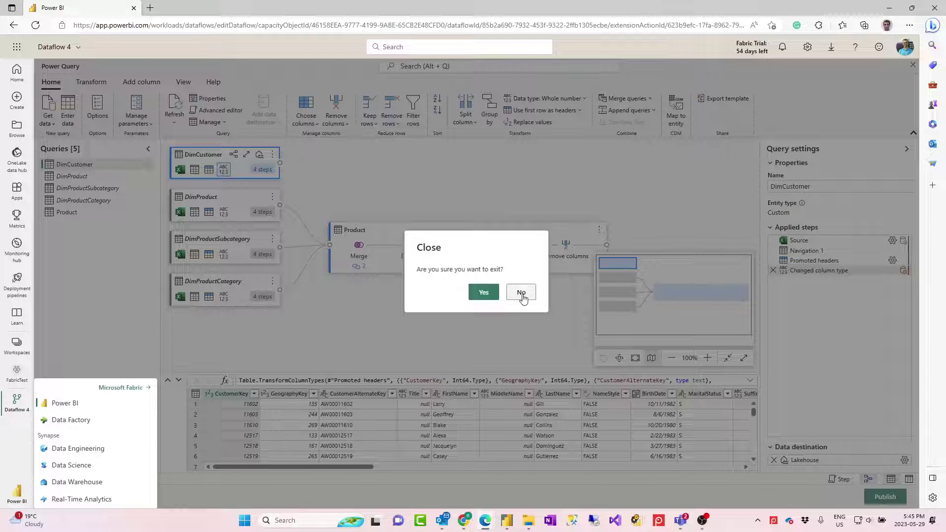
pyautogui.click(480, 294)
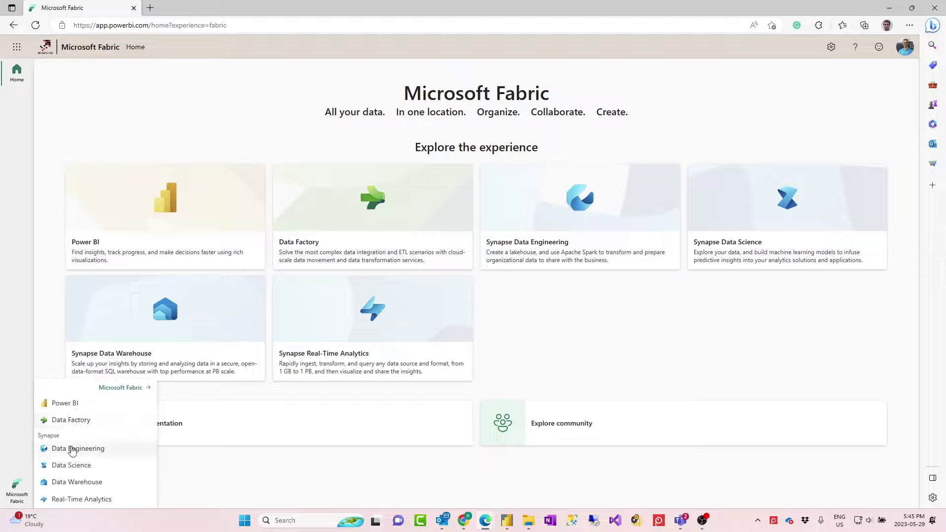
pyautogui.click(75, 427)
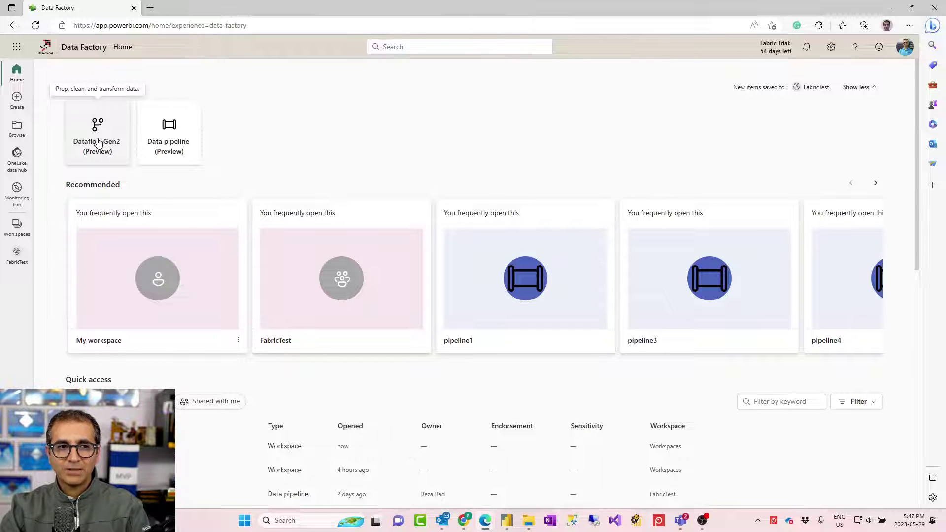
# Create a new Dataflow Gen2 (Dataflow 5) and browse the full data source connector catalogue
pyautogui.click(98, 143)
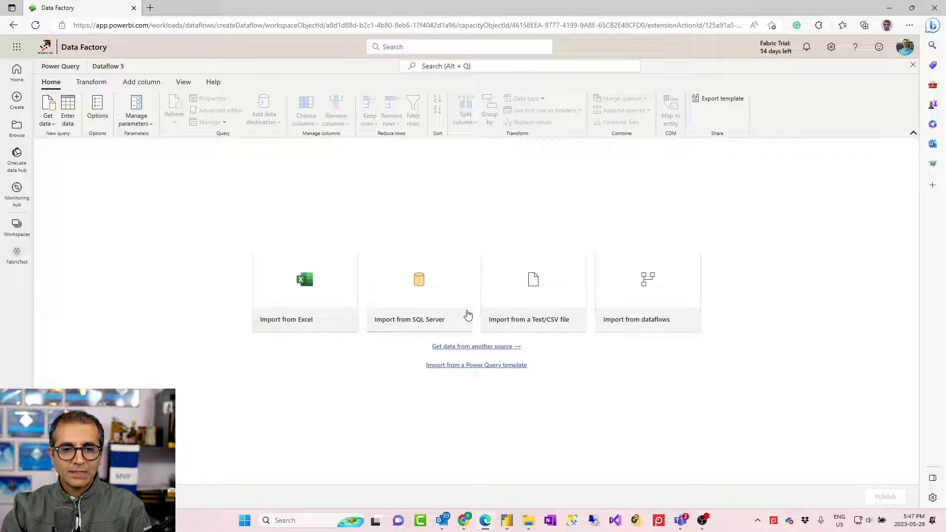
pyautogui.click(487, 348)
pyautogui.scroll(-1, 318, 310)
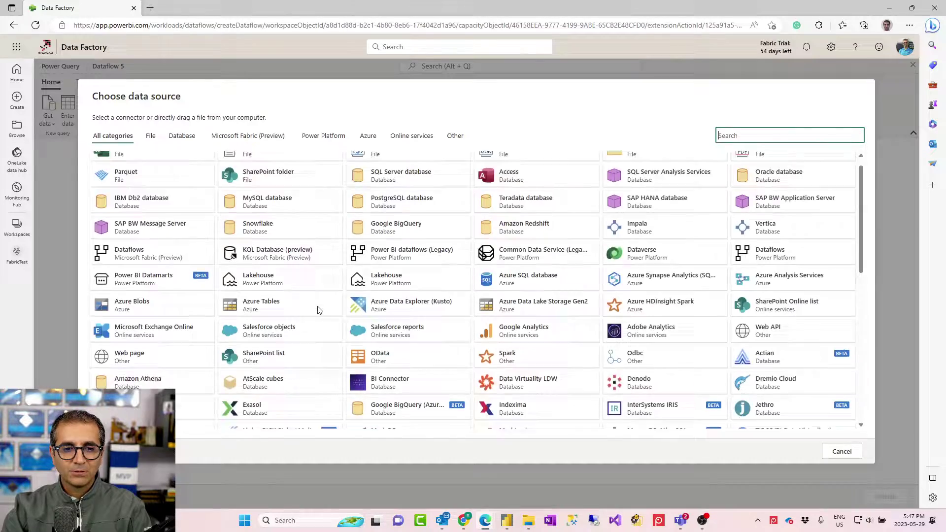
pyautogui.scroll(-10, 318, 310)
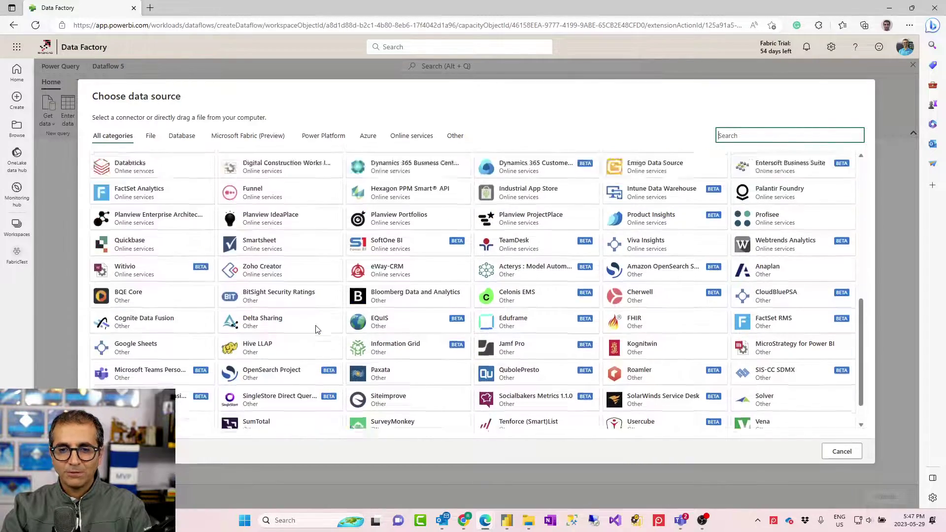
pyautogui.scroll(10, 318, 330)
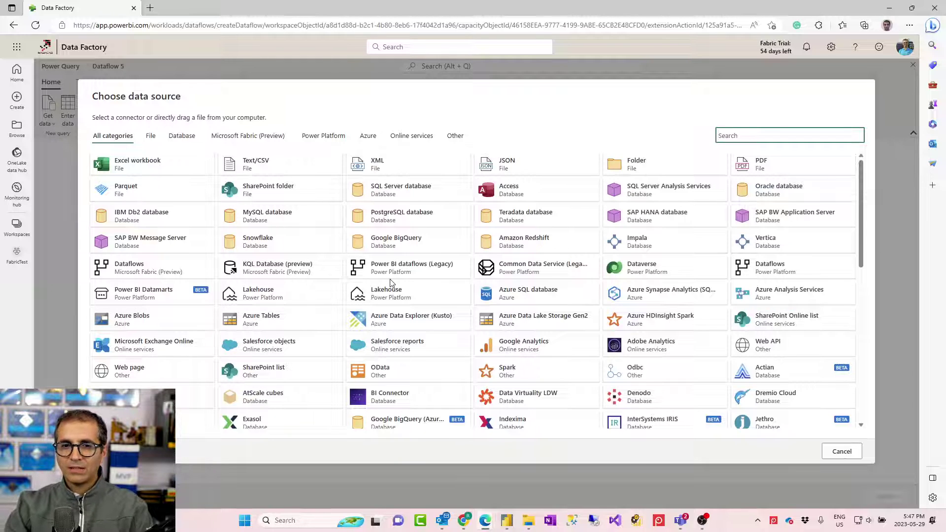
pyautogui.scroll(-2, 423, 290)
pyautogui.scroll(-5, 423, 293)
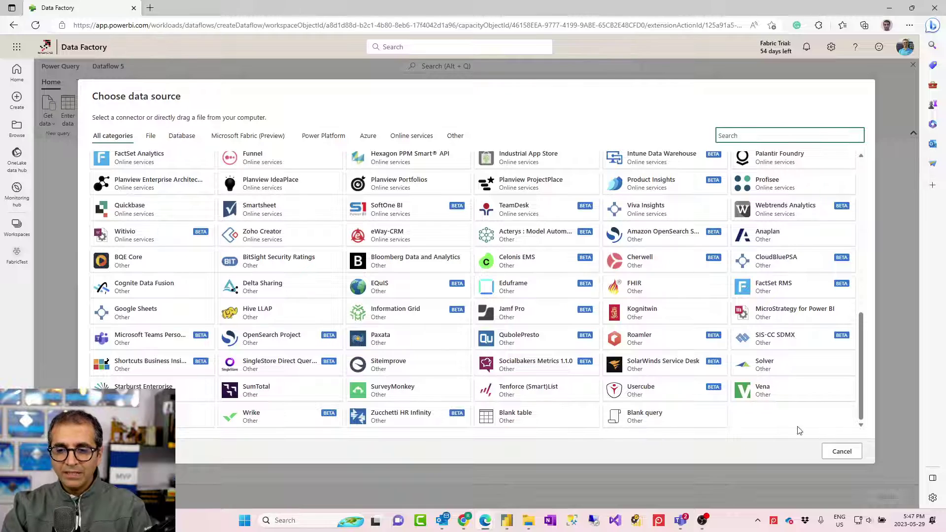
pyautogui.scroll(8, 670, 385)
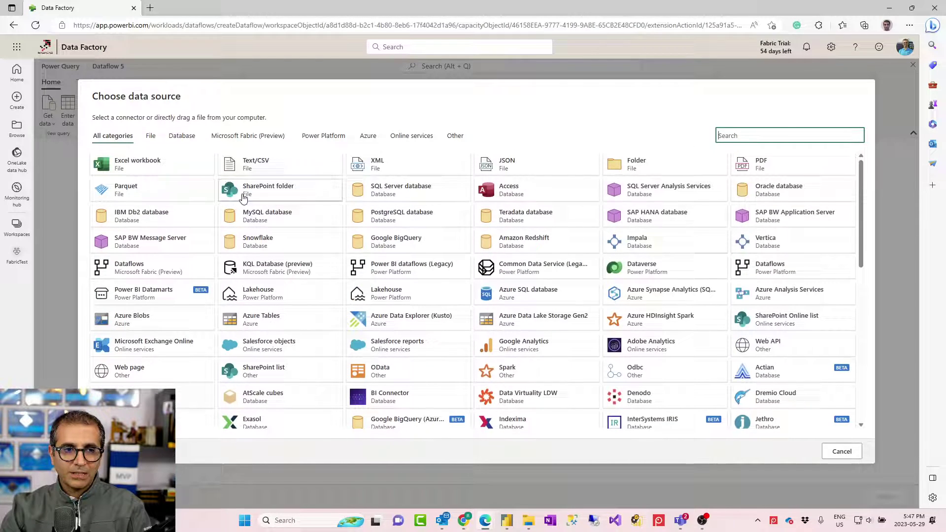
# Connect an Excel workbook to AdventureWorksDW2019.xlsx from OneDrive's DAX Part 1 > Data Sources folder
pyautogui.click(123, 163)
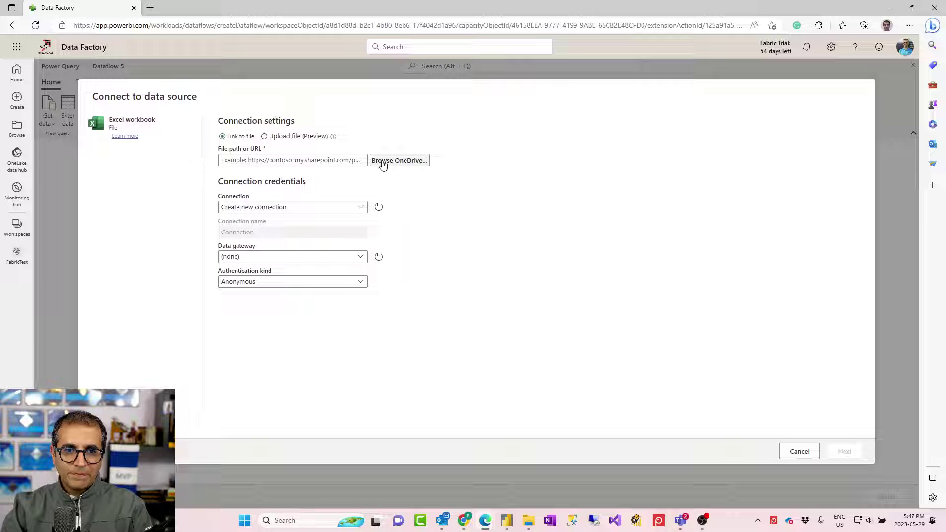
pyautogui.click(383, 162)
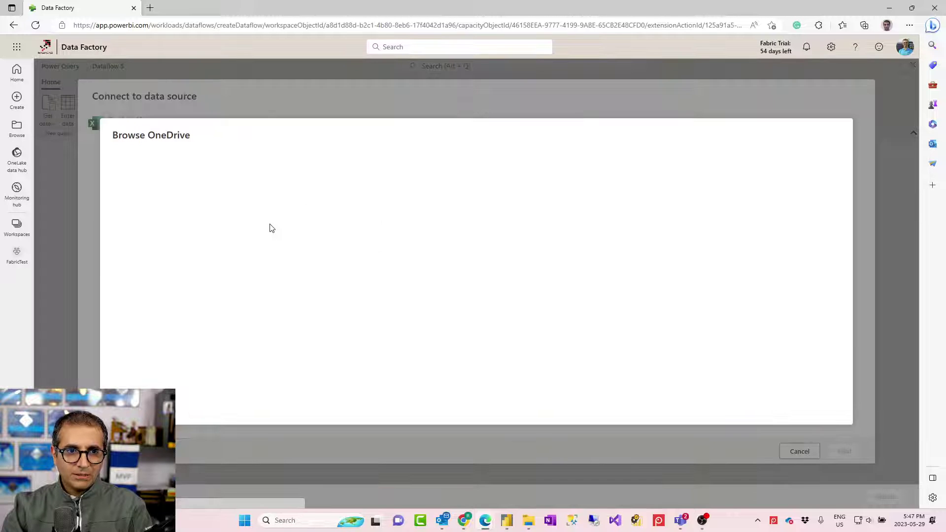
pyautogui.scroll(-3, 190, 296)
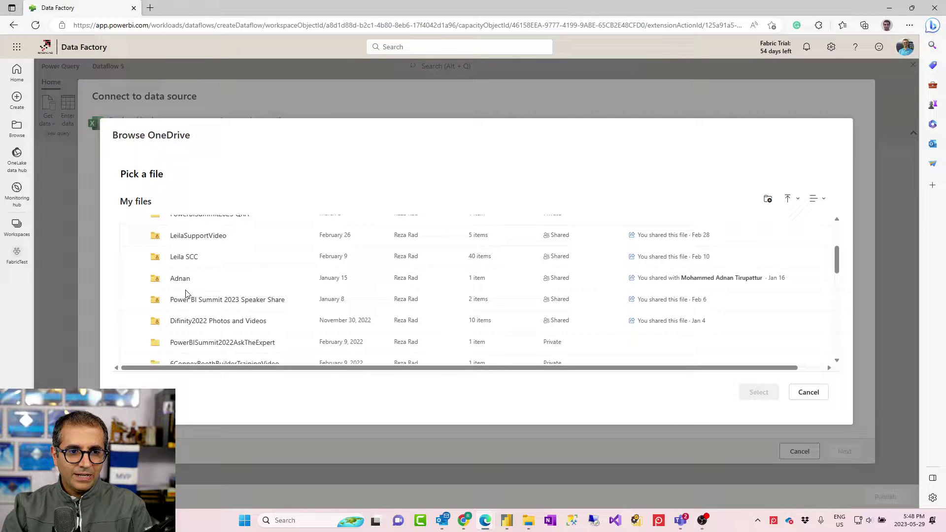
pyautogui.scroll(-4, 209, 303)
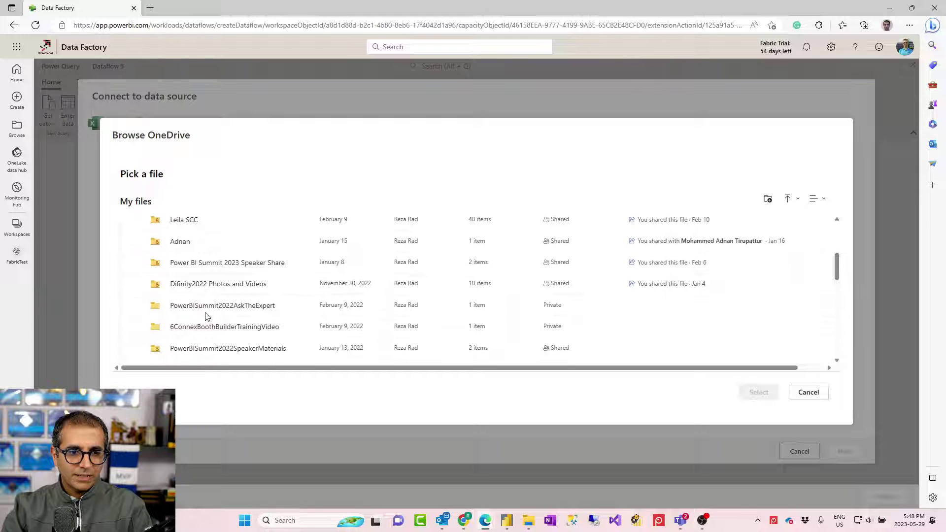
pyautogui.scroll(-1, 207, 306)
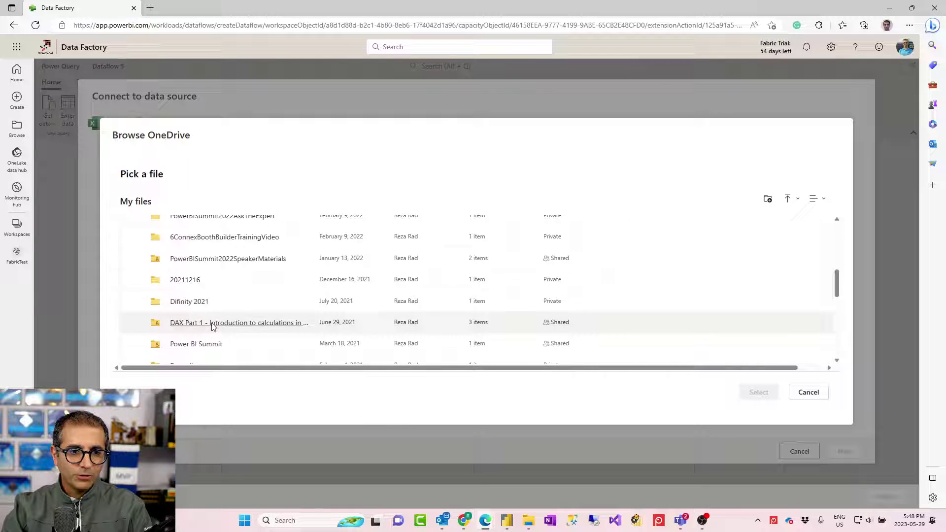
pyautogui.click(209, 323)
pyautogui.click(190, 250)
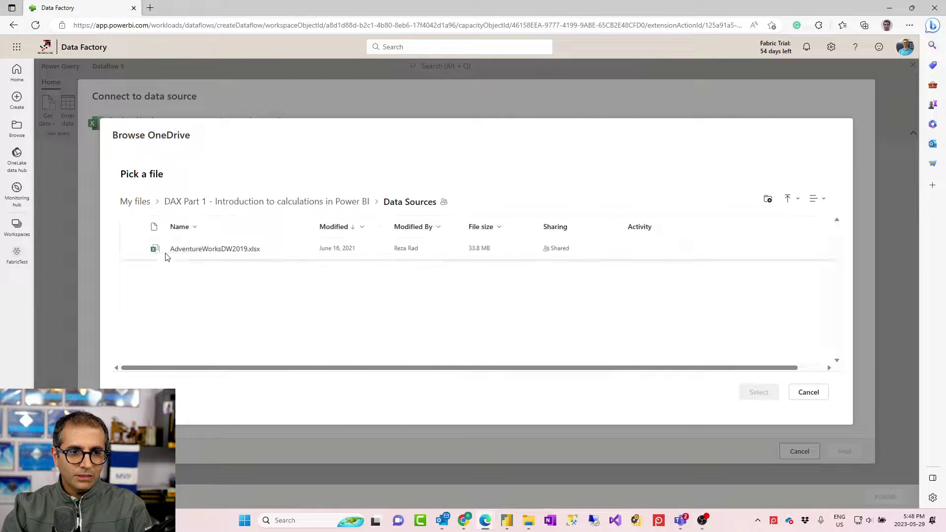
pyautogui.click(133, 249)
pyautogui.click(759, 393)
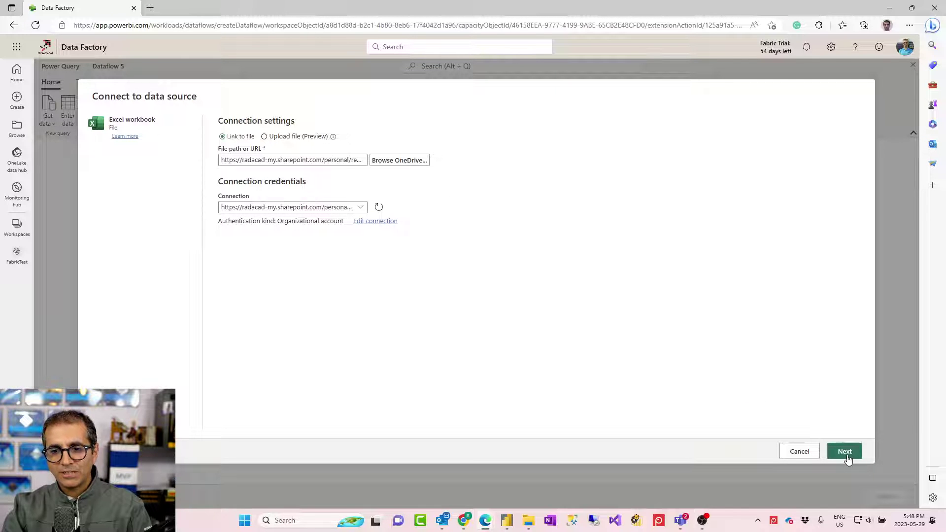
# Create queries from DimProduct, DimProductCategory, DimProductSubcategory and DimCustomer in the workbook
pyautogui.click(845, 452)
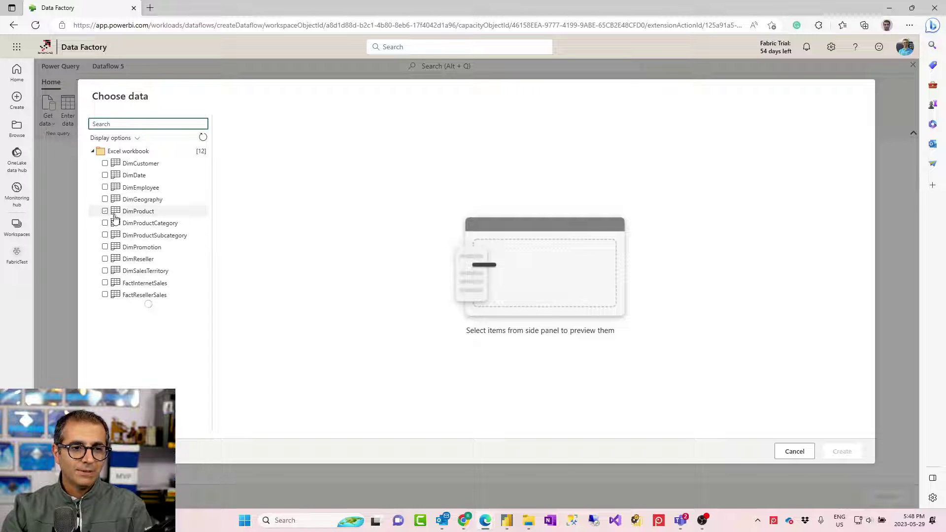
pyautogui.click(105, 211)
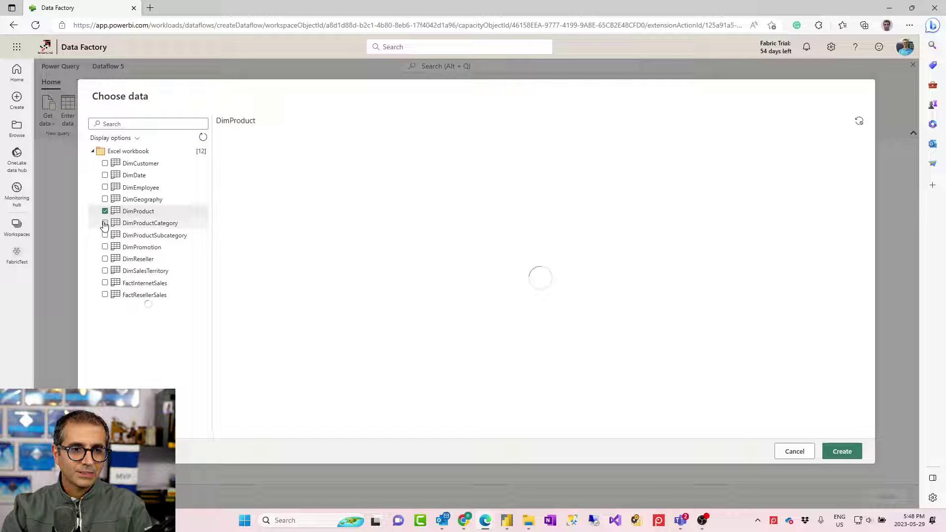
pyautogui.click(105, 223)
pyautogui.click(105, 235)
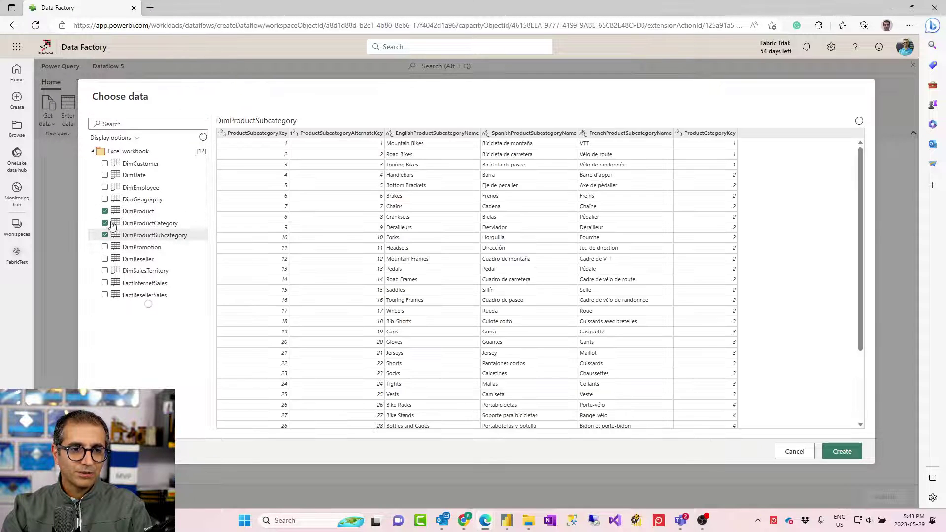
pyautogui.click(105, 163)
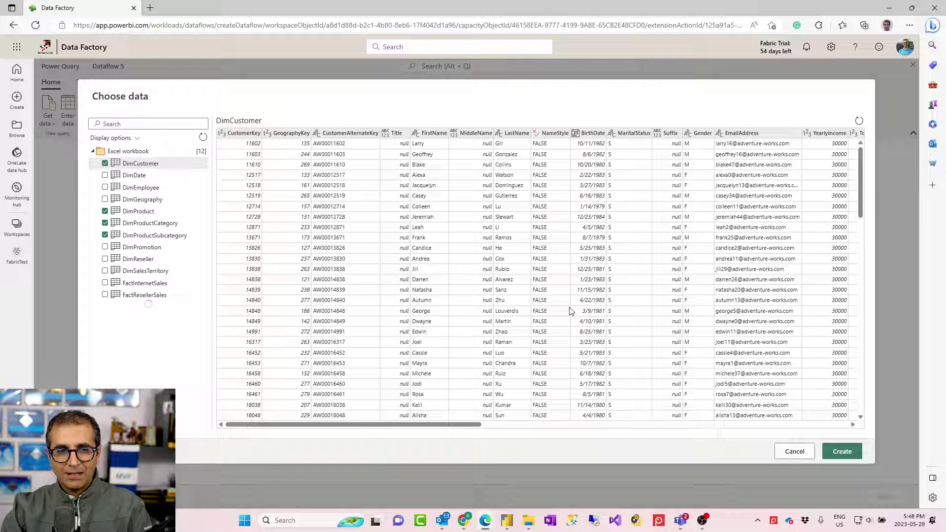
pyautogui.click(836, 452)
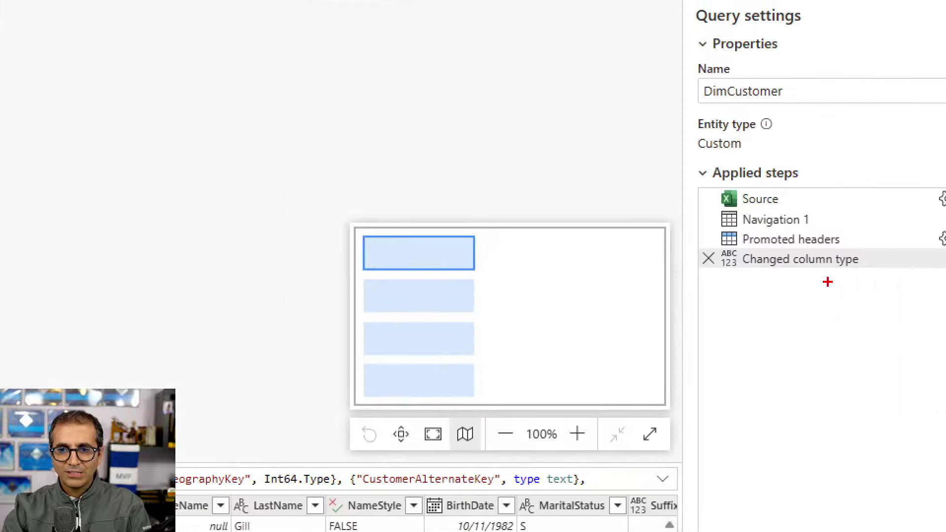
# Let the four Dim queries load in the editor, glancing at the Transform tab before returning to Home
pyautogui.moveTo(692, 155); pyautogui.dragTo(890, 306)
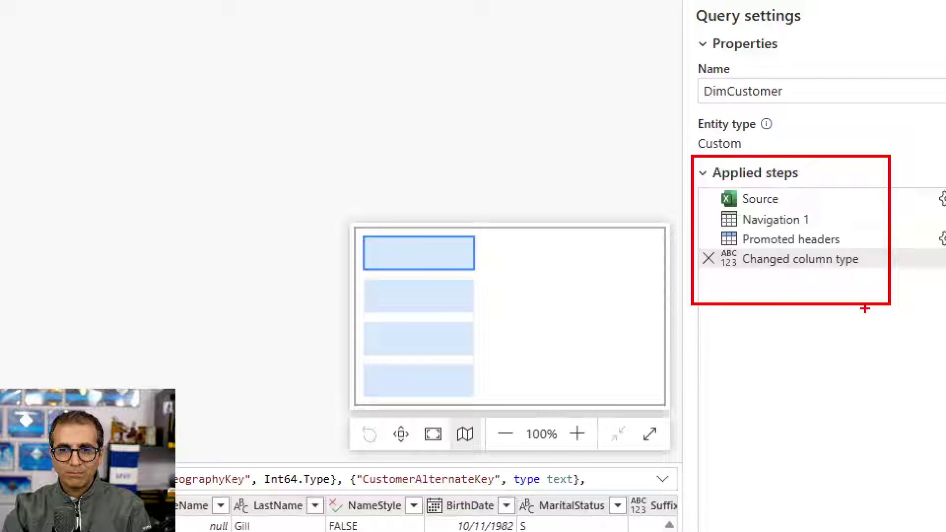
pyautogui.press('Escape')
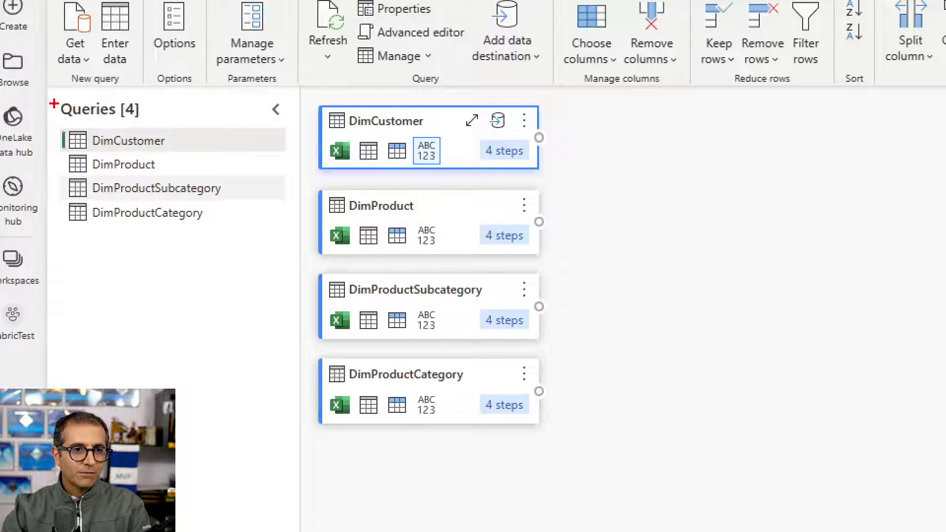
pyautogui.moveTo(54, 104); pyautogui.dragTo(245, 268)
pyautogui.press('Escape')
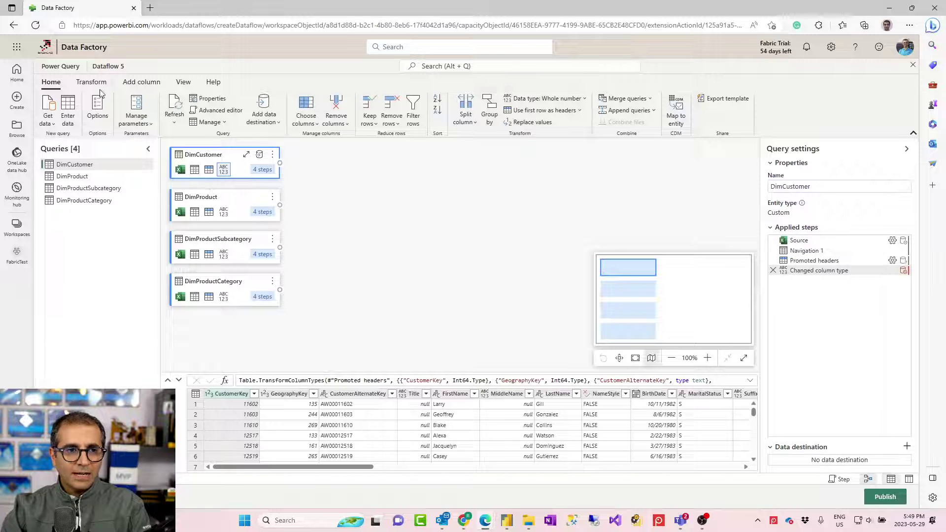
pyautogui.click(91, 82)
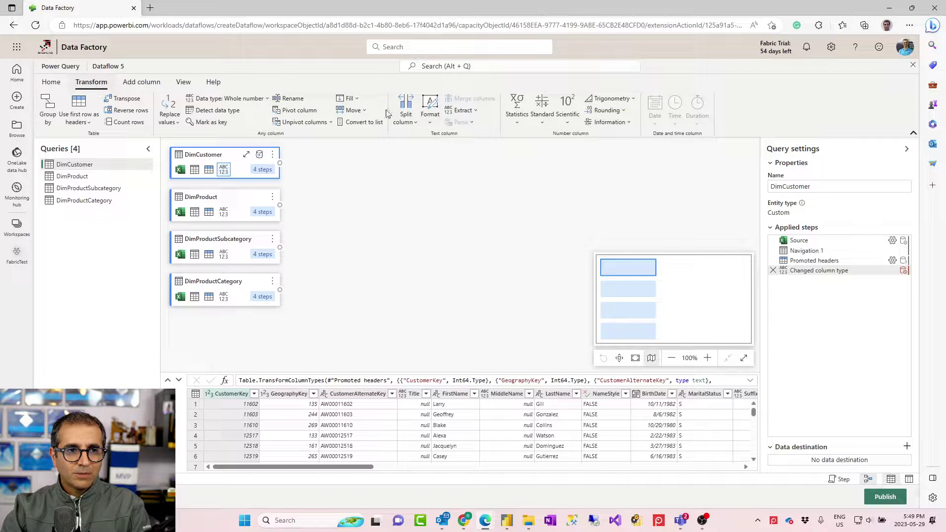
pyautogui.click(51, 82)
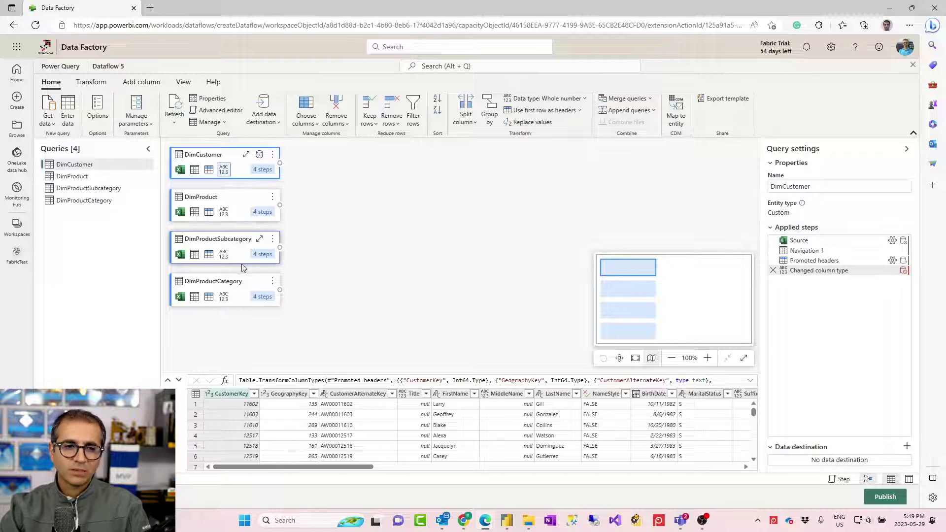
# Merge DimProduct with DimProductSubcategory as a new query, left outer join on ProductSubcategoryKey
pyautogui.click(273, 199)
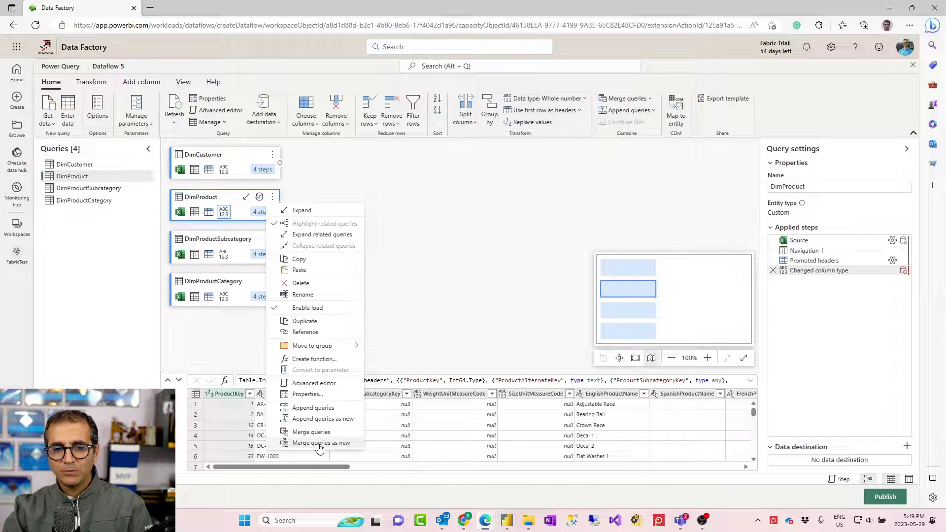
pyautogui.click(320, 443)
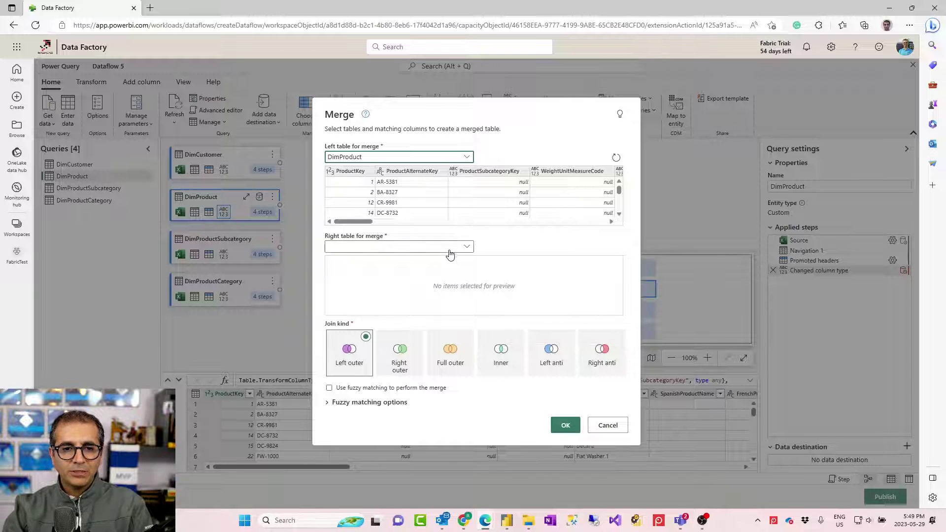
pyautogui.click(450, 254)
pyautogui.click(372, 285)
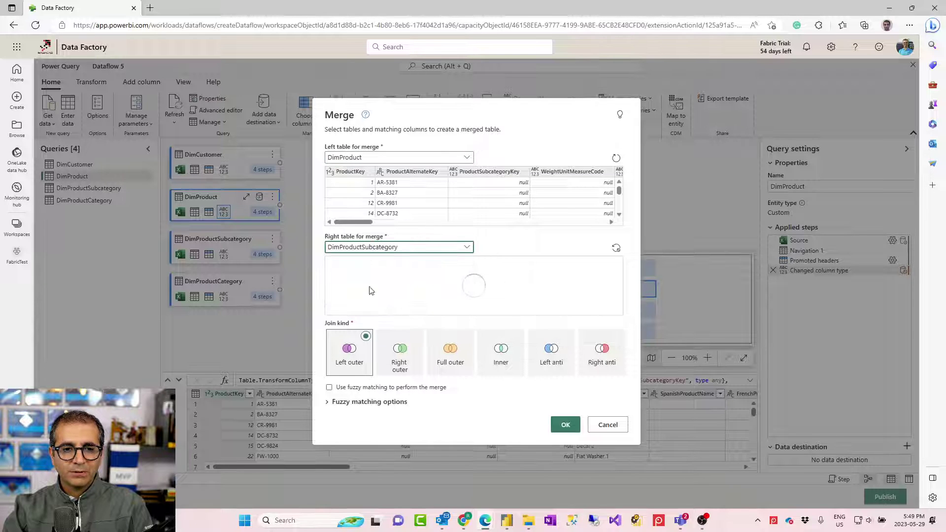
pyautogui.click(351, 172)
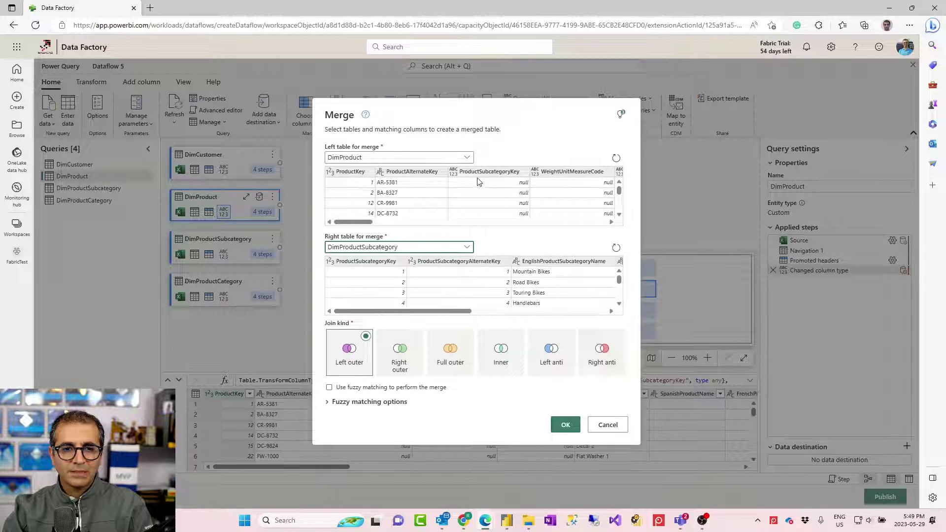
pyautogui.click(361, 261)
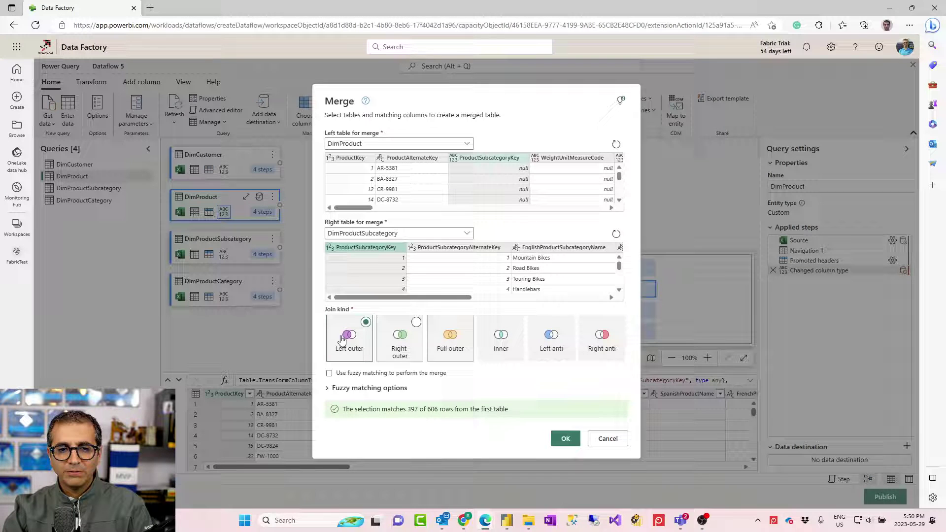
pyautogui.click(565, 439)
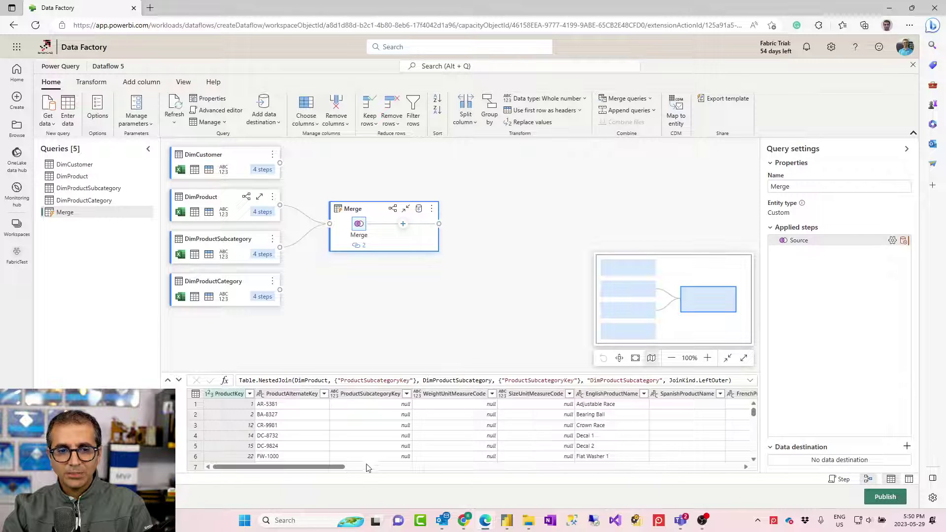
# Expand DimProductSubcategory keeping only EnglishProductSubcategoryName and ProductCategoryKey
pyautogui.moveTo(309, 467); pyautogui.dragTo(731, 476)
pyautogui.click(725, 408)
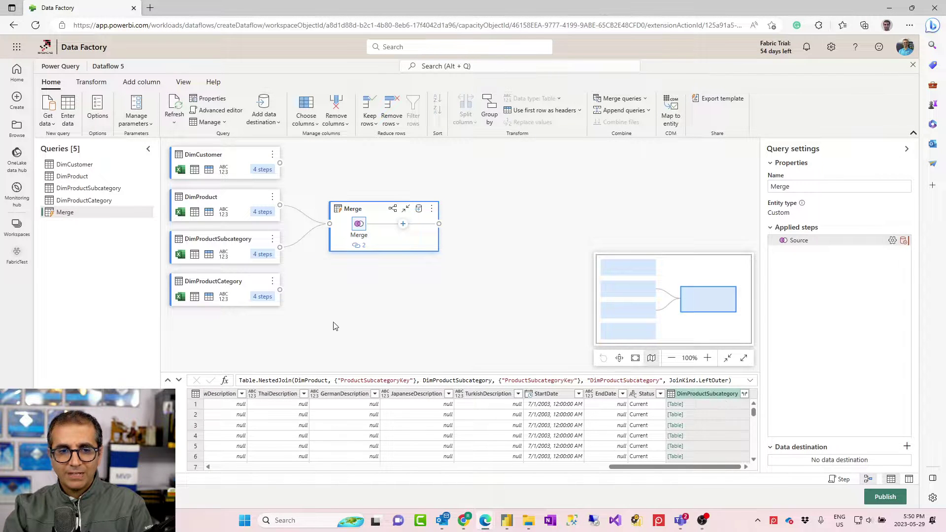
pyautogui.click(745, 395)
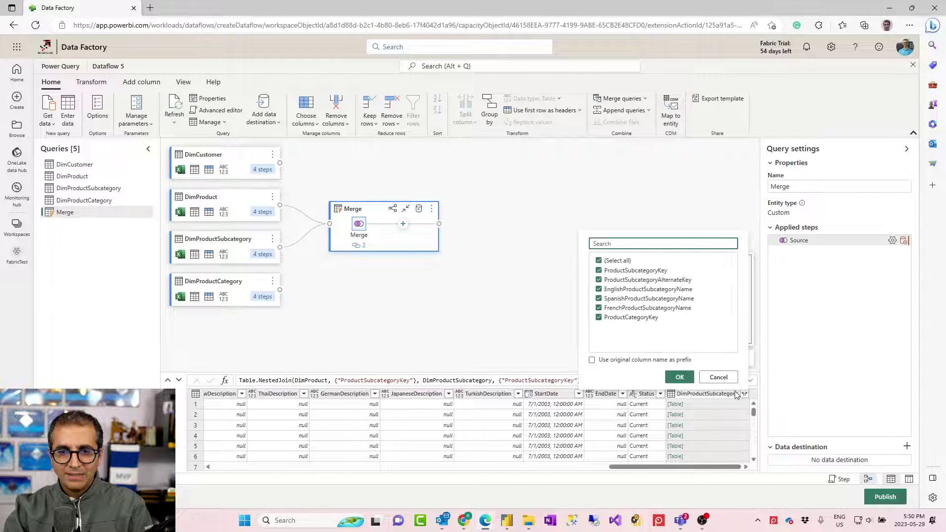
pyautogui.click(599, 262)
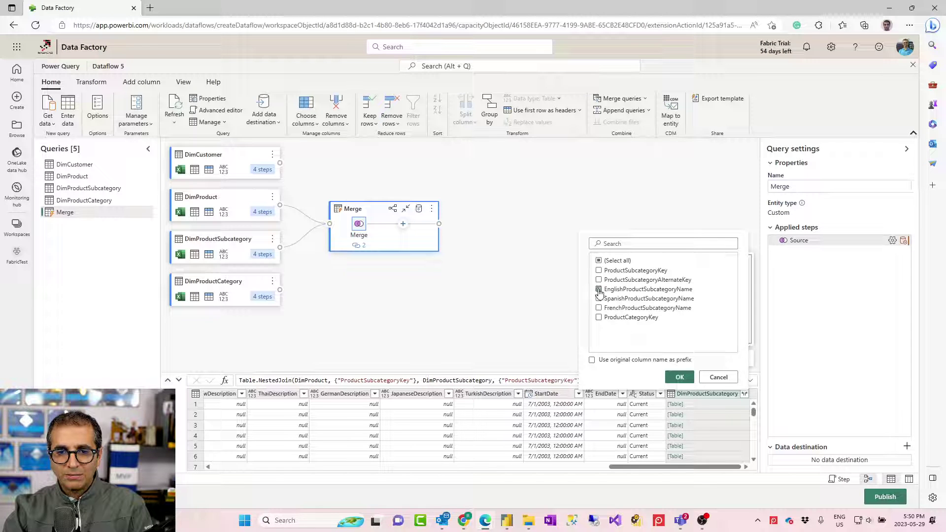
pyautogui.click(599, 290)
pyautogui.click(600, 317)
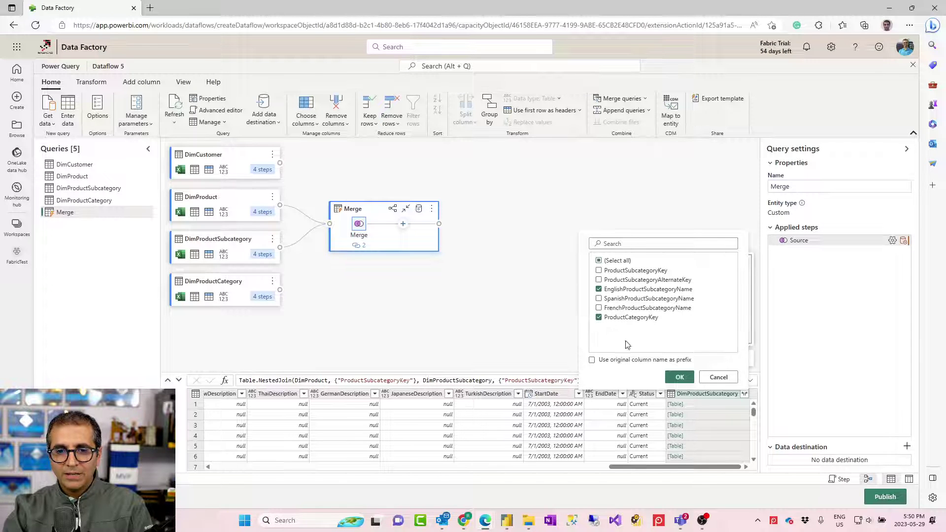
pyautogui.click(680, 377)
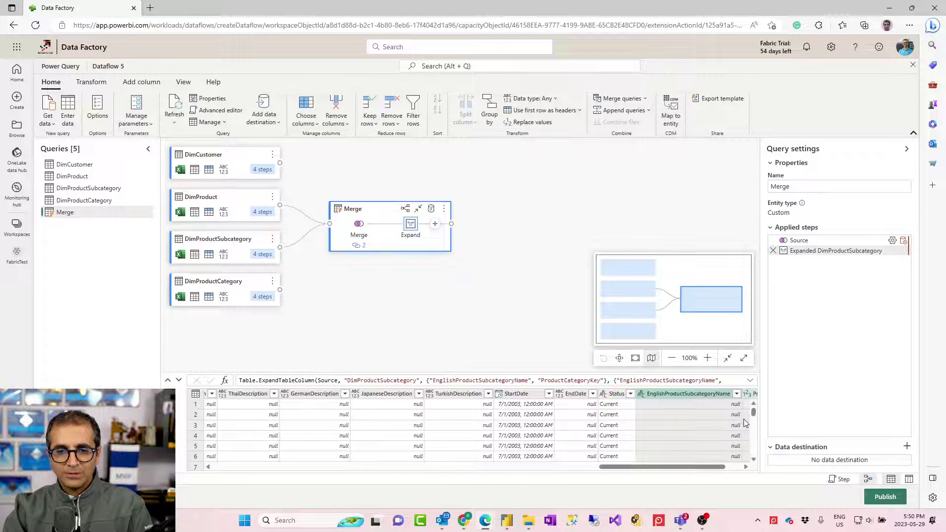
# Bring up the Merge query node's add-step command list and scroll through it
pyautogui.hscroll(3, 703, 467)
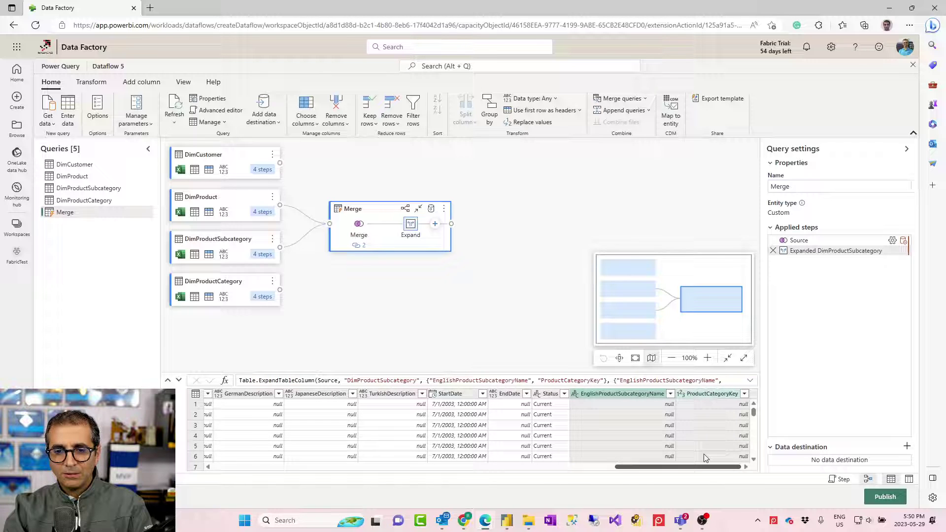
pyautogui.click(435, 225)
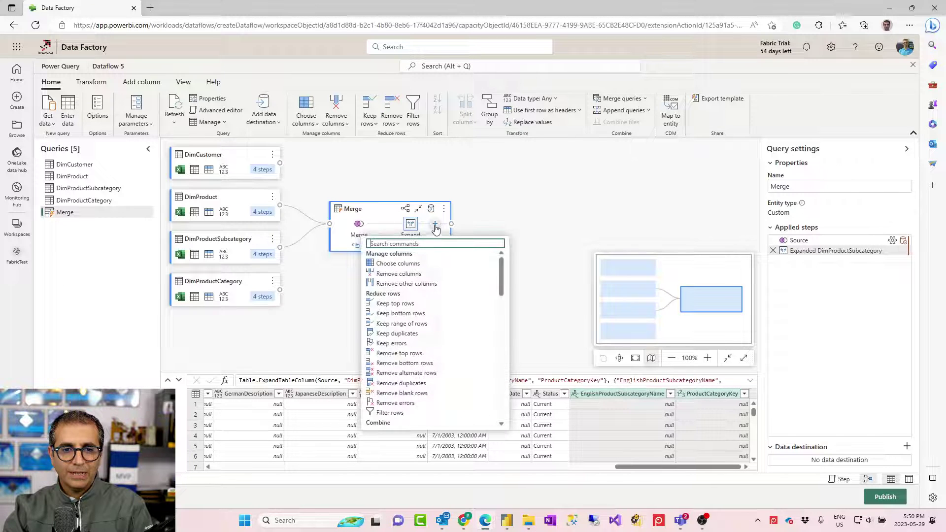
pyautogui.scroll(-5, 433, 330)
pyautogui.scroll(-2, 433, 359)
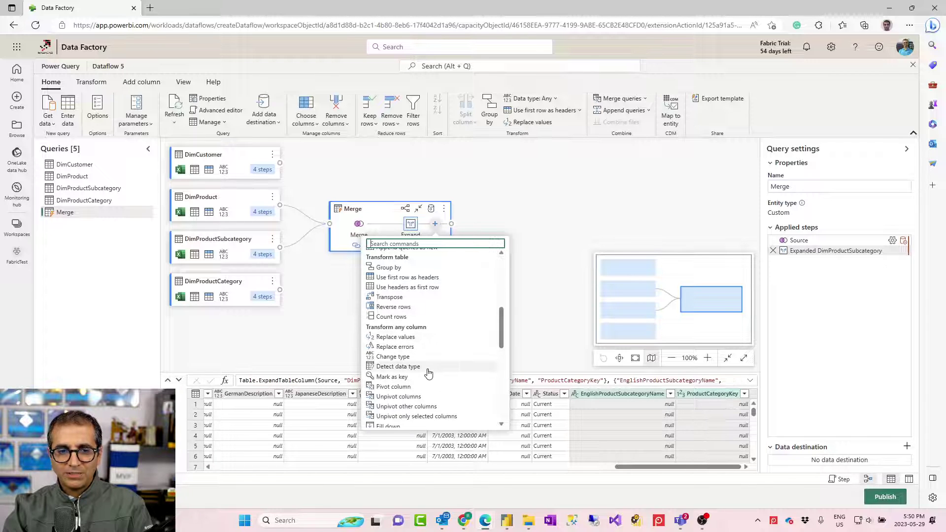
pyautogui.scroll(-3, 428, 375)
pyautogui.scroll(-1, 410, 373)
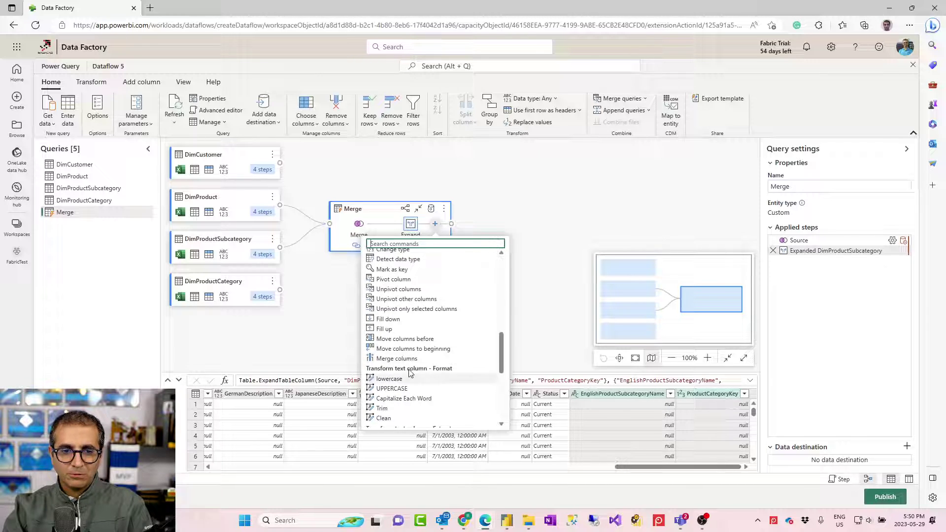
pyautogui.scroll(-3, 410, 374)
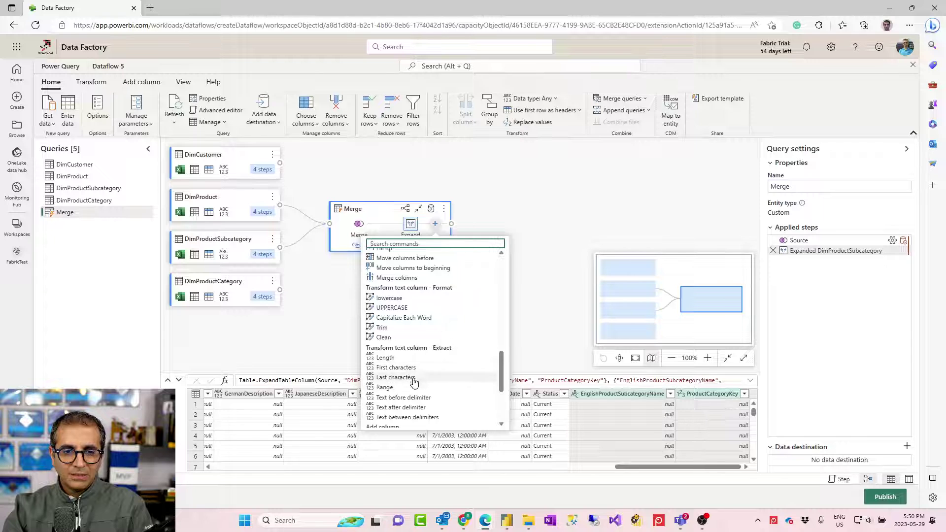
# Merge DimProductCategory into the Merge query with a left outer join on ProductCategoryKey
pyautogui.scroll(6, 413, 380)
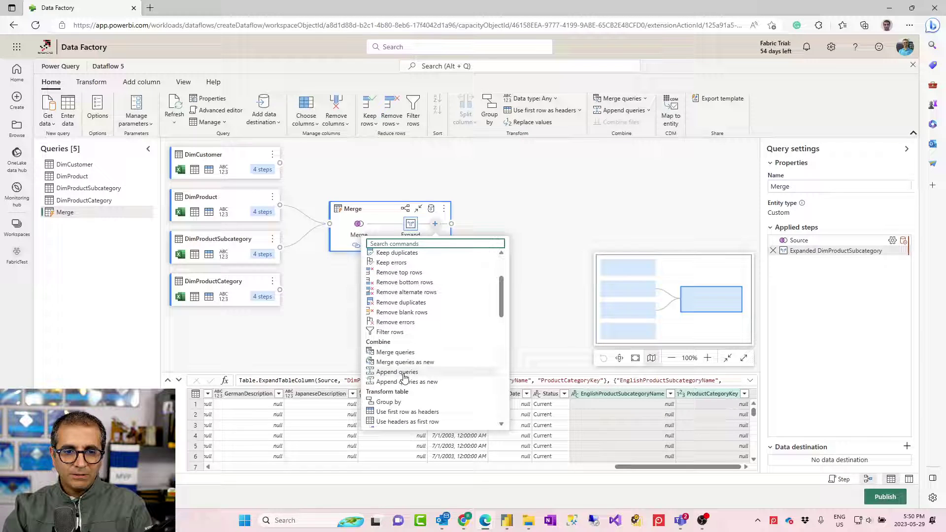
pyautogui.click(391, 353)
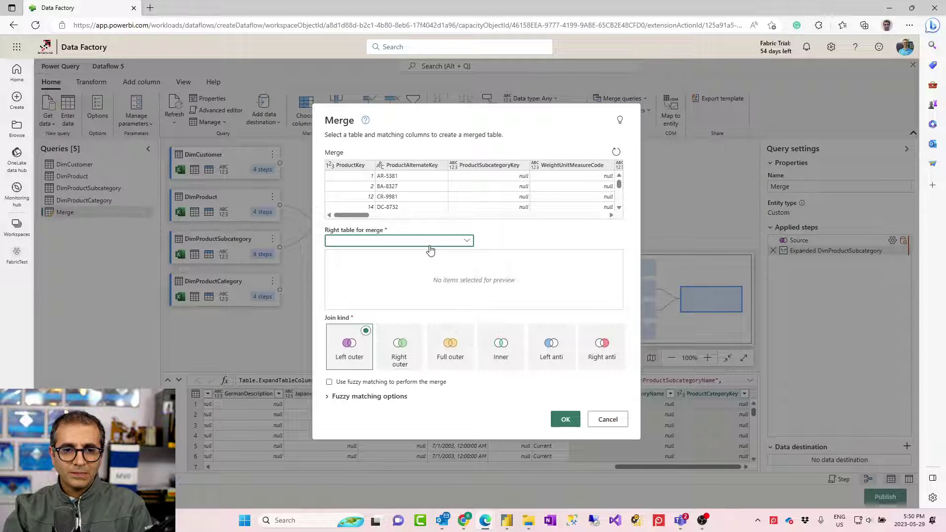
pyautogui.click(430, 246)
pyautogui.click(366, 292)
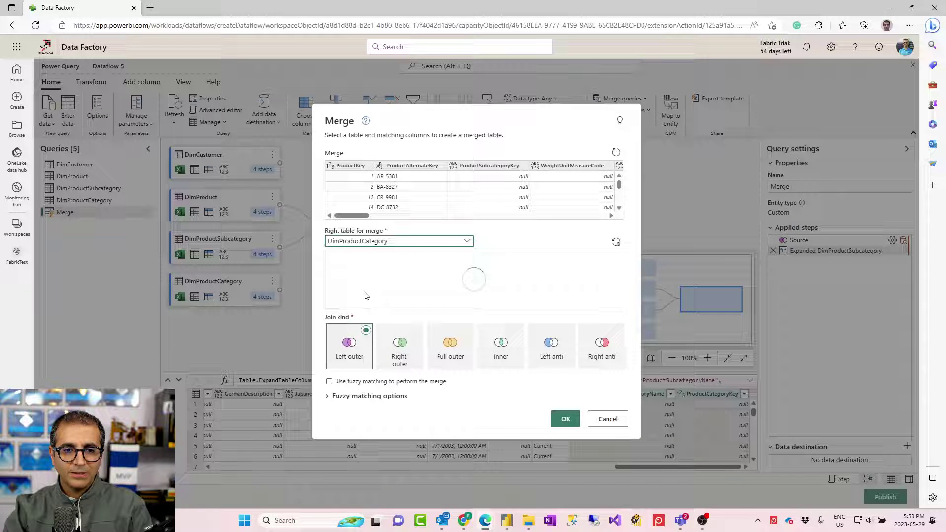
pyautogui.moveTo(368, 217); pyautogui.dragTo(566, 234)
pyautogui.click(487, 192)
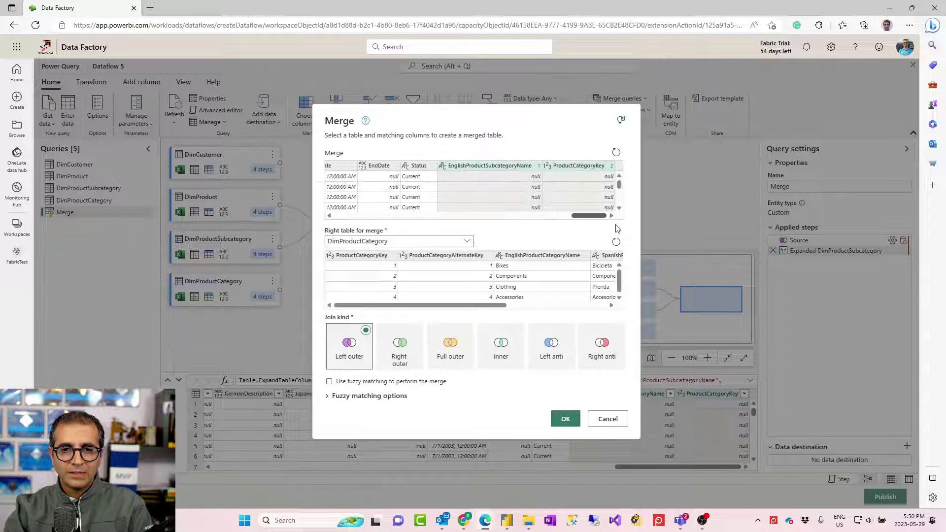
pyautogui.click(574, 178)
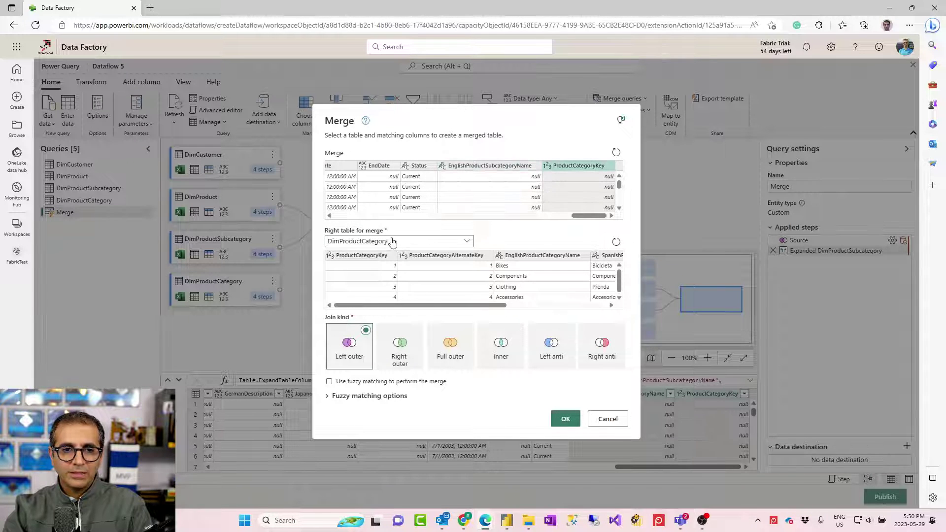
pyautogui.click(359, 267)
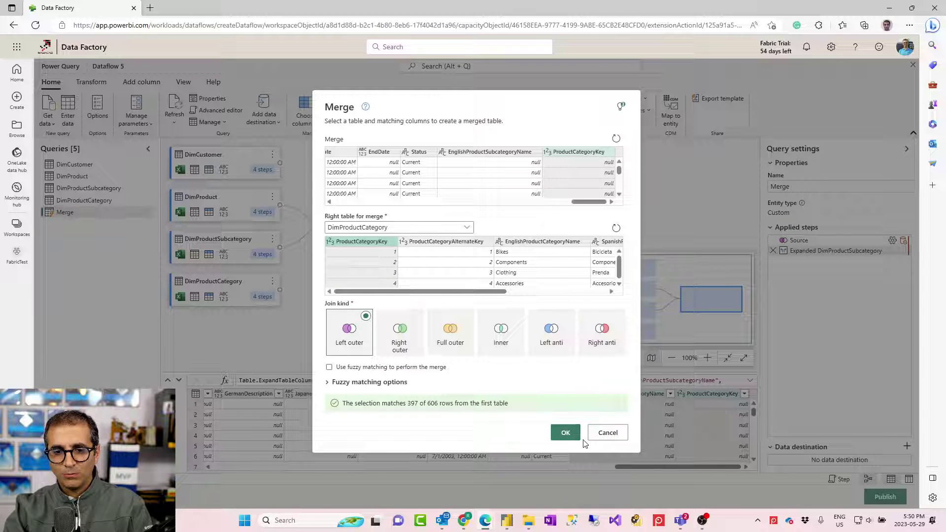
pyautogui.click(563, 434)
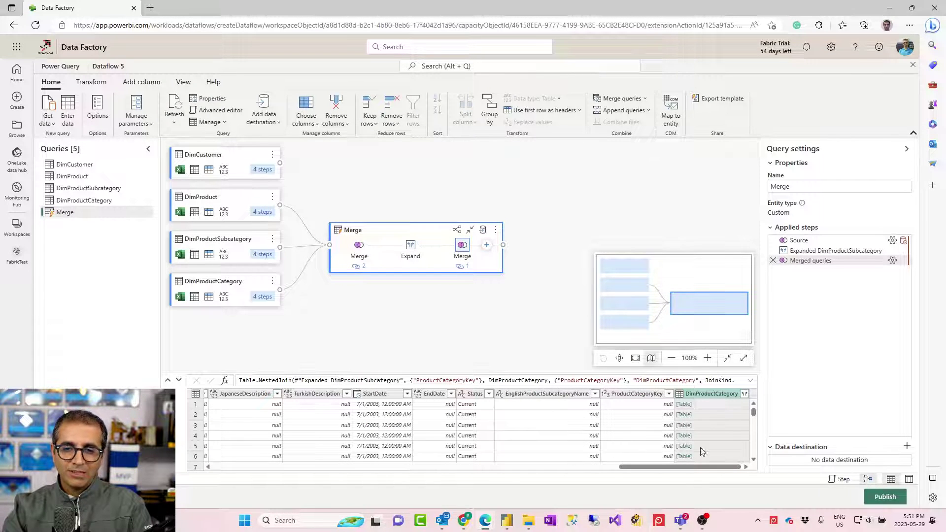
# Expand DimProductCategory to add only the EnglishProductCategoryName column
pyautogui.click(745, 395)
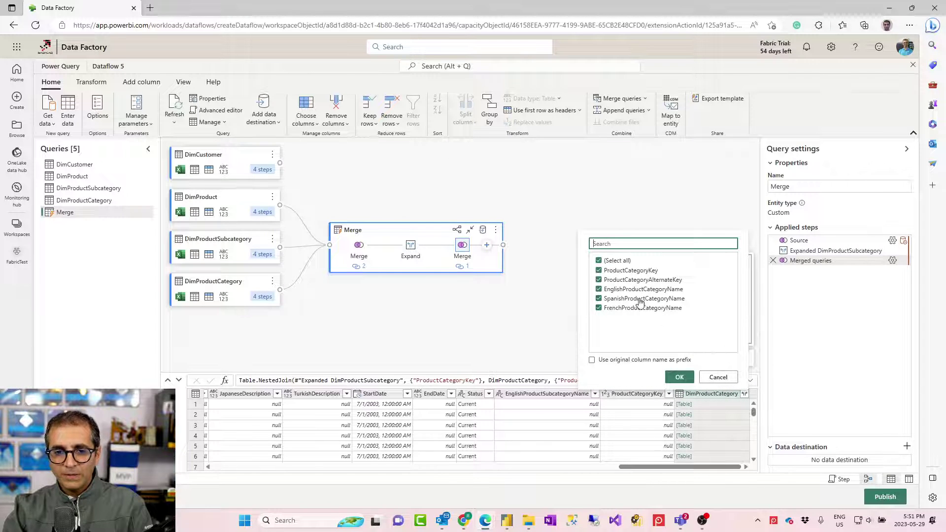
pyautogui.click(599, 260)
pyautogui.click(599, 289)
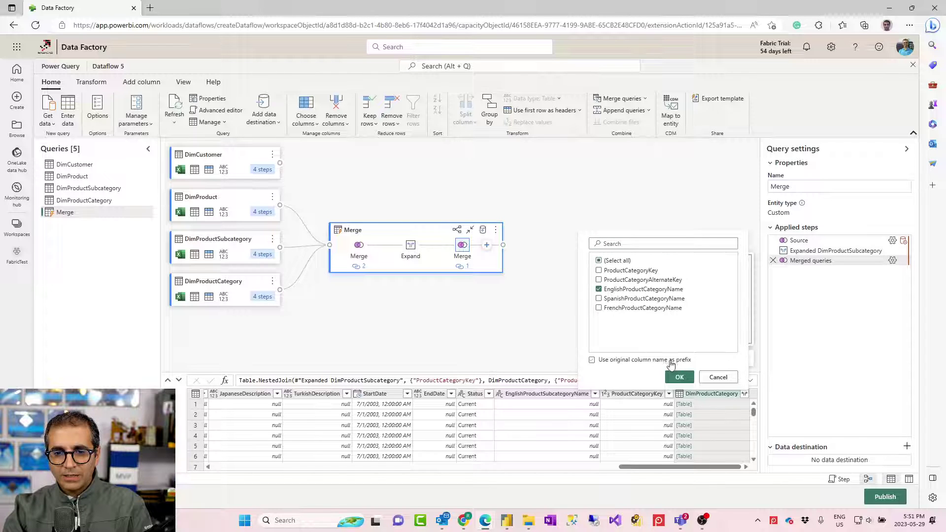
pyautogui.click(678, 378)
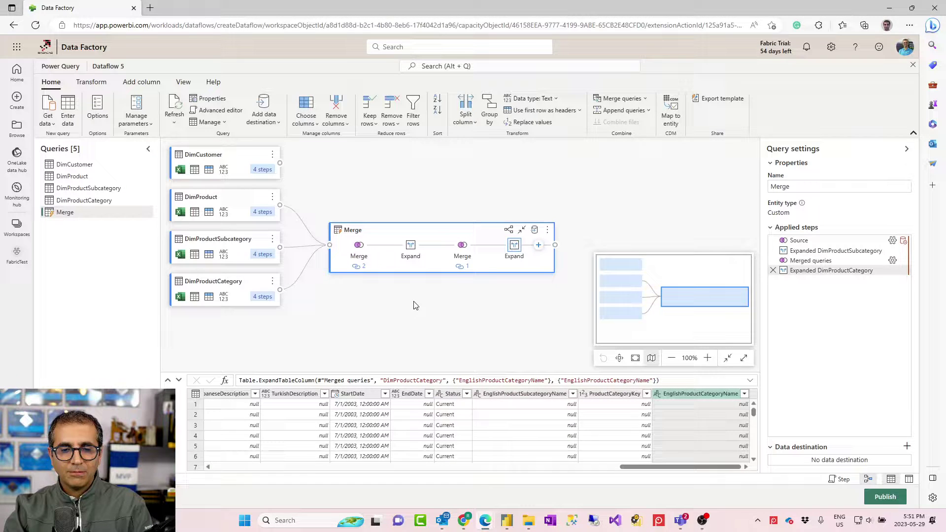
# Delete ProductCategoryKey, Status, SpanishProductName, ProductSubcategoryKey and other unneeded columns from Merge
pyautogui.click(615, 394)
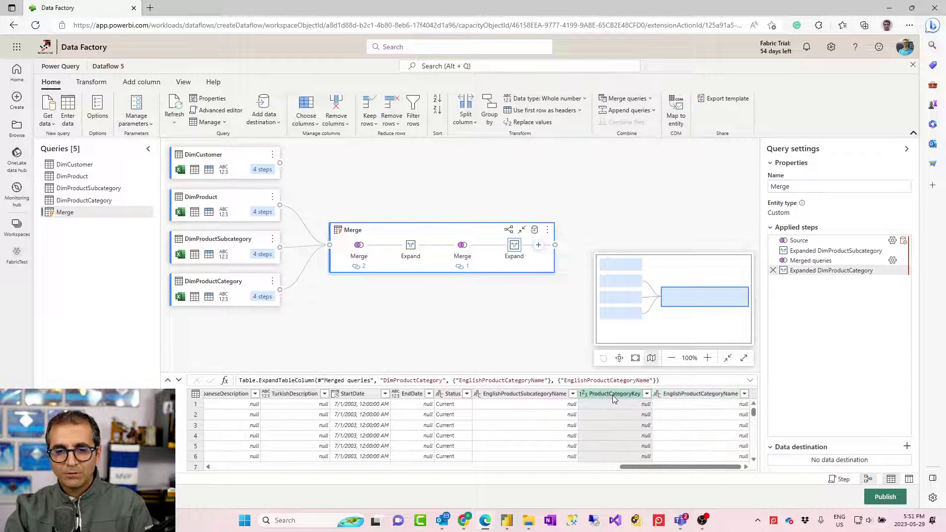
pyautogui.press('Delete')
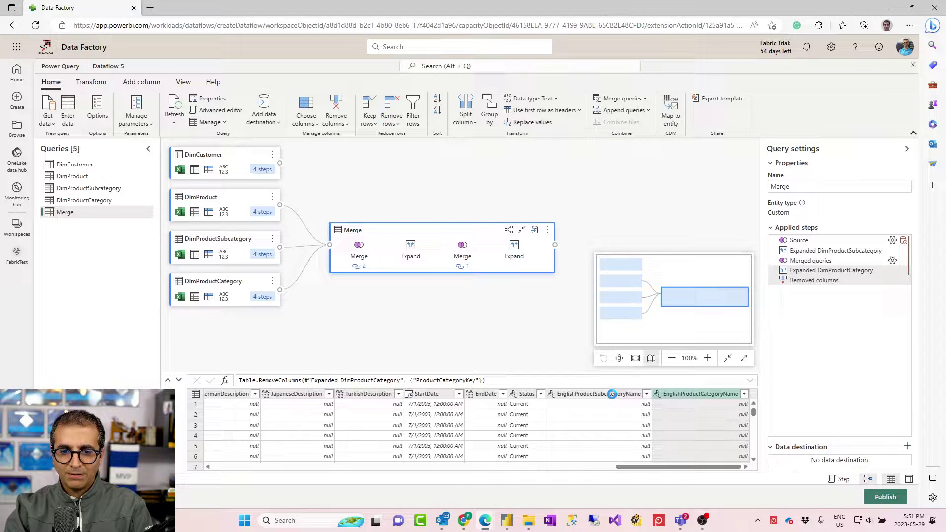
pyautogui.click(525, 394)
pyautogui.moveTo(643, 468); pyautogui.dragTo(240, 467)
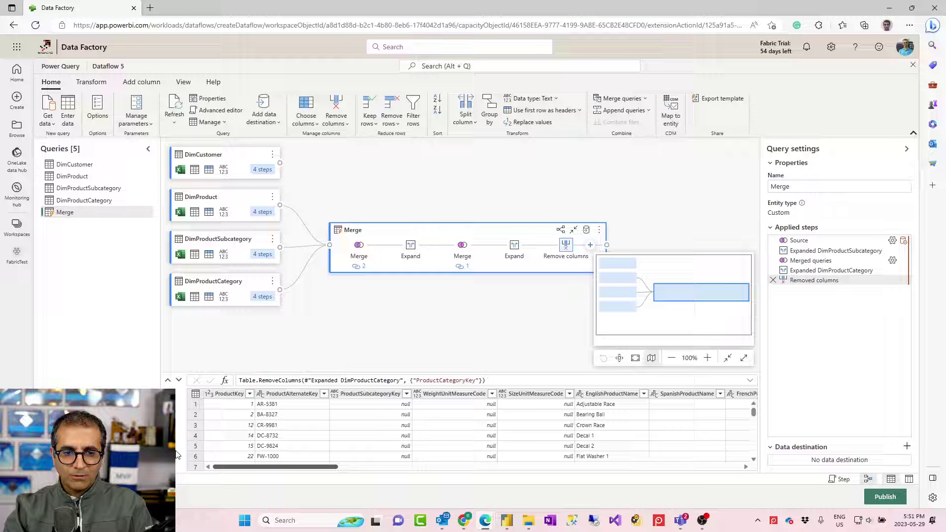
pyautogui.click(677, 394)
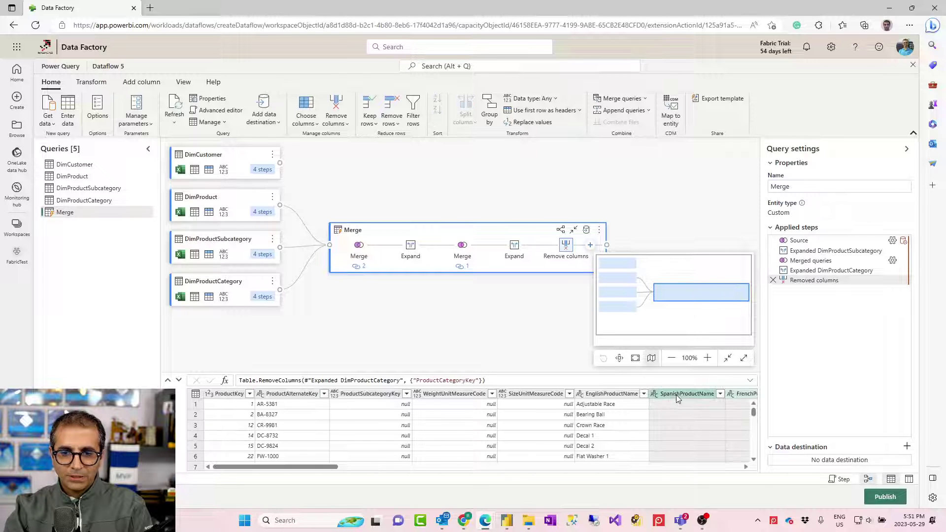
pyautogui.press('Delete')
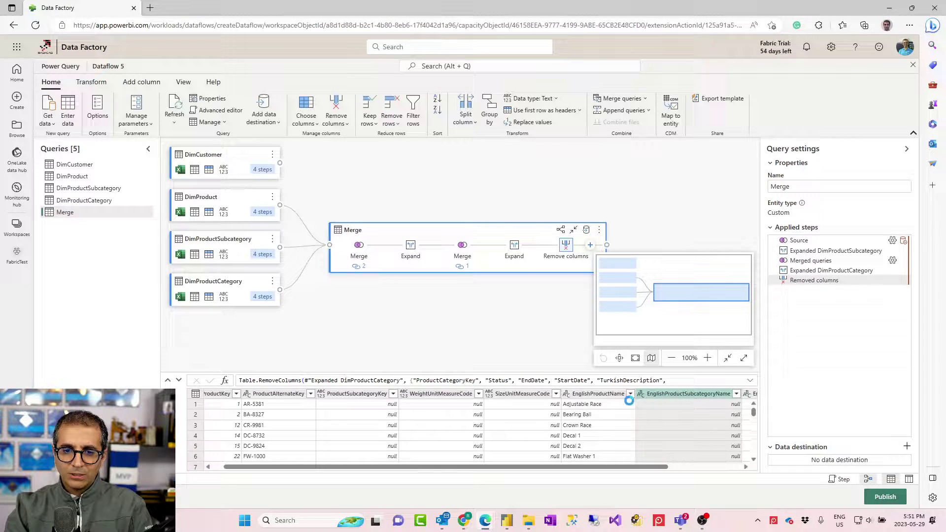
pyautogui.click(522, 394)
pyautogui.click(336, 394)
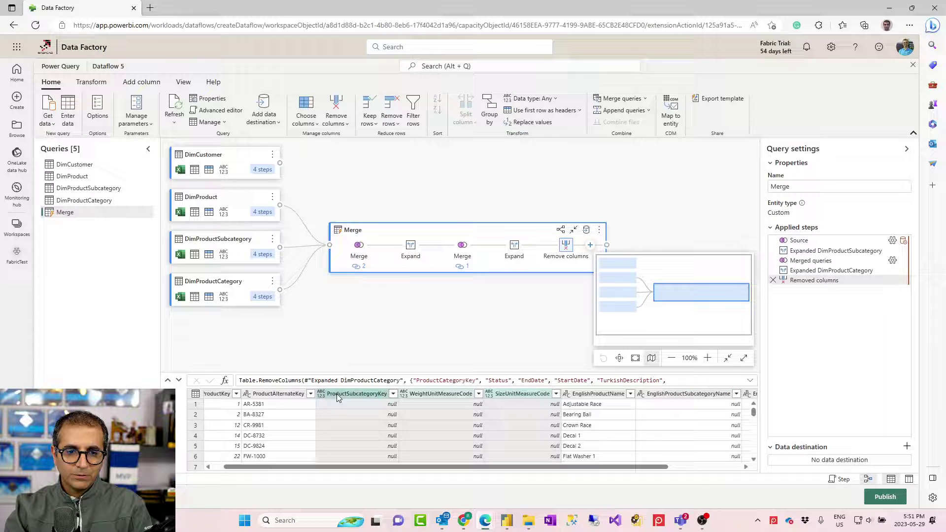
pyautogui.press('Delete')
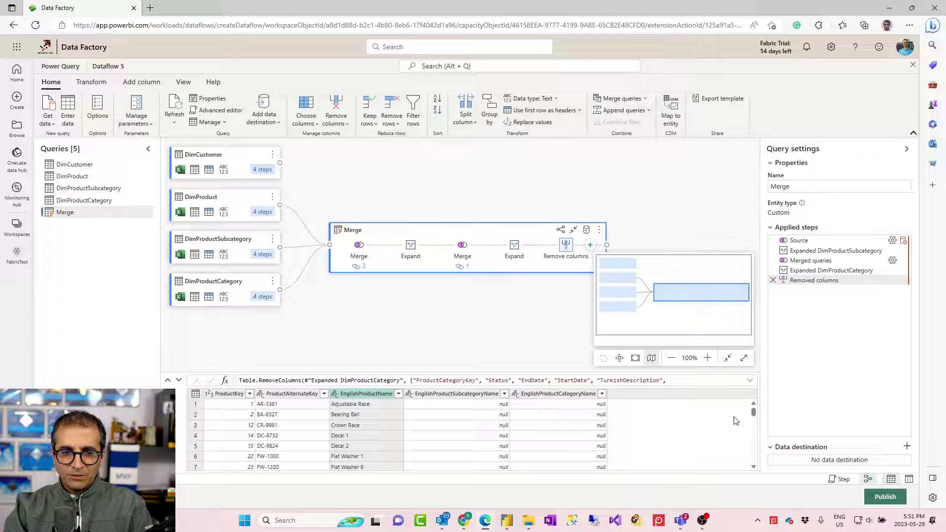
pyautogui.moveTo(753, 416); pyautogui.dragTo(764, 474)
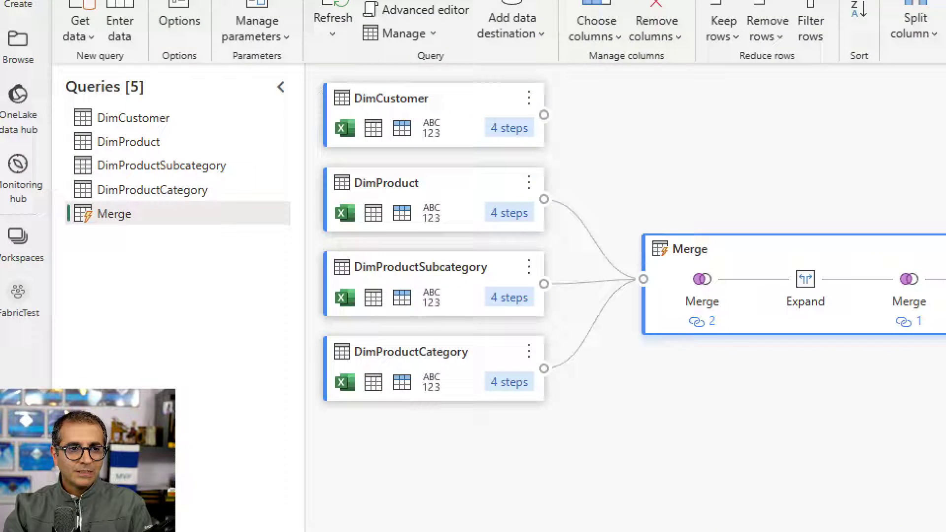
# Rename the Merge query to Product
pyautogui.moveTo(71, 209); pyautogui.dragTo(149, 227)
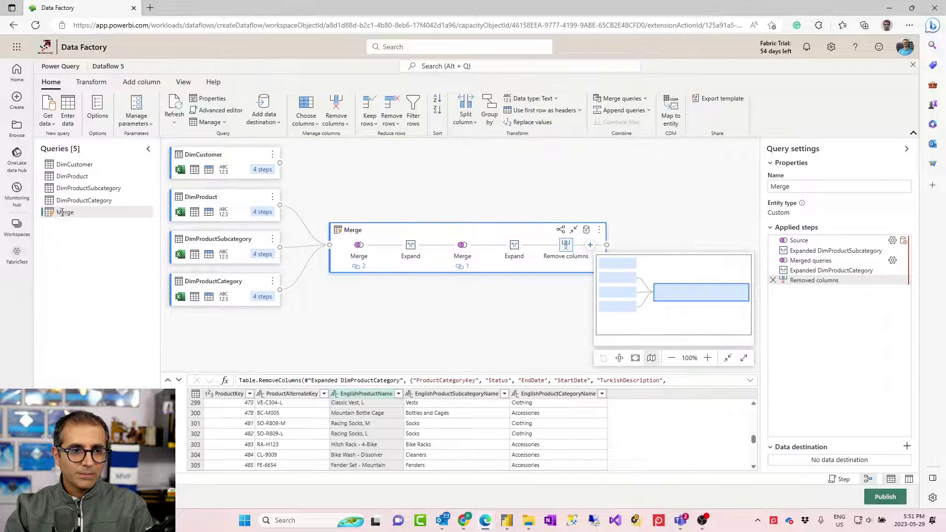
pyautogui.doubleClick(127, 222)
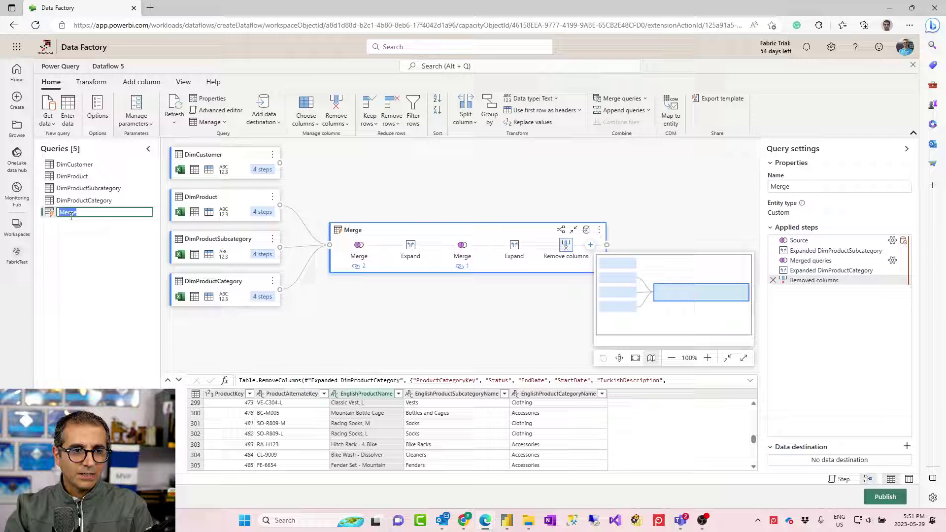
pyautogui.write('Product')
pyautogui.press('Return')
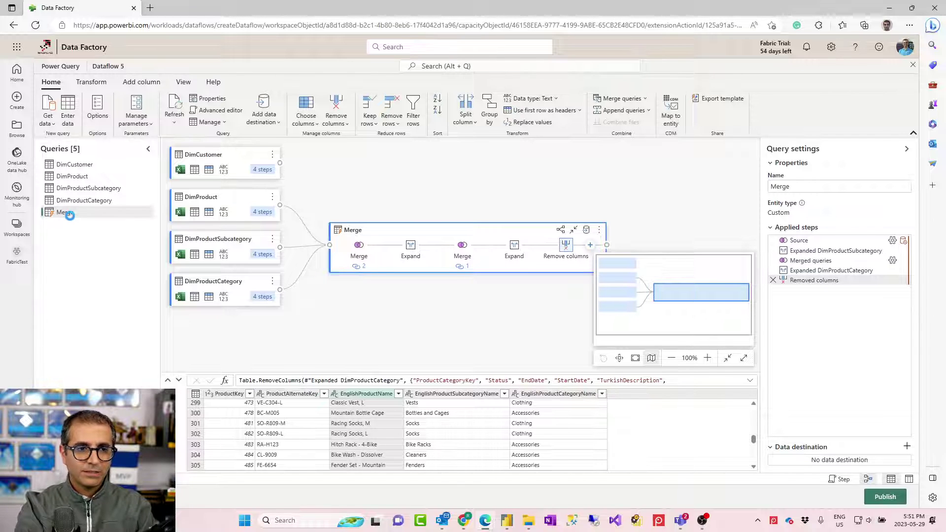
# Disable load for DimProduct, DimProductSubcategory and DimProductCategory
pyautogui.rightClick(82, 178)
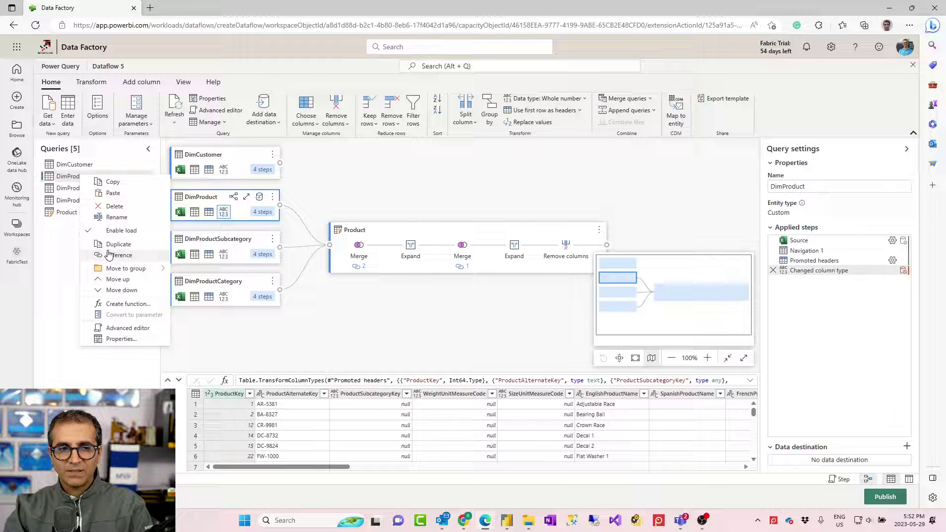
pyautogui.click(119, 231)
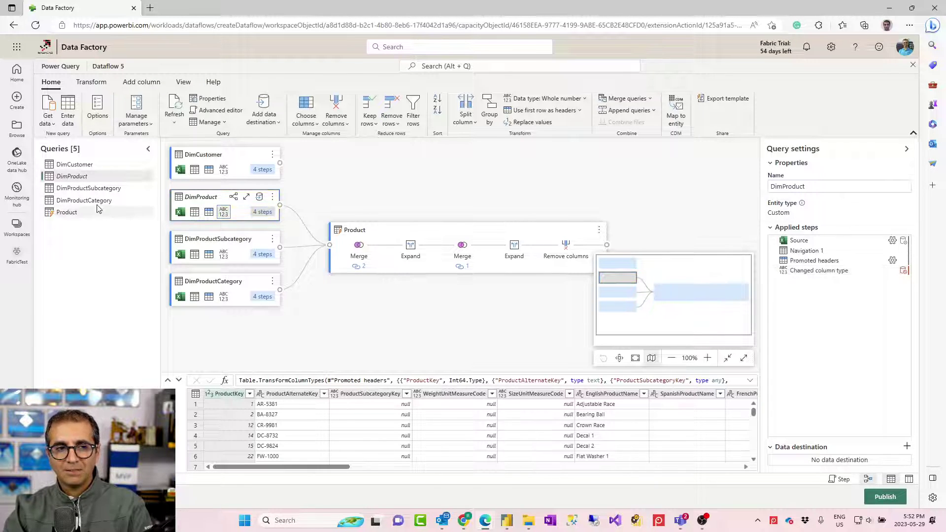
pyautogui.rightClick(86, 190)
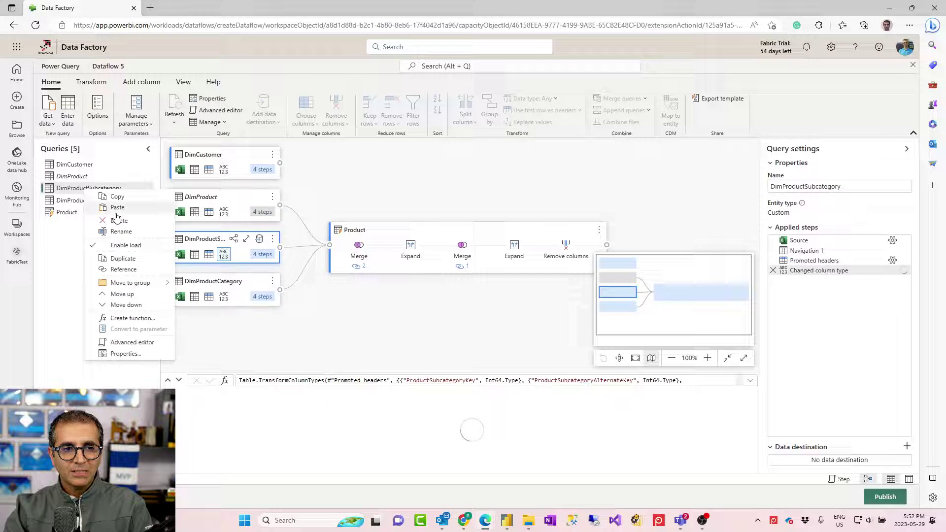
pyautogui.click(123, 246)
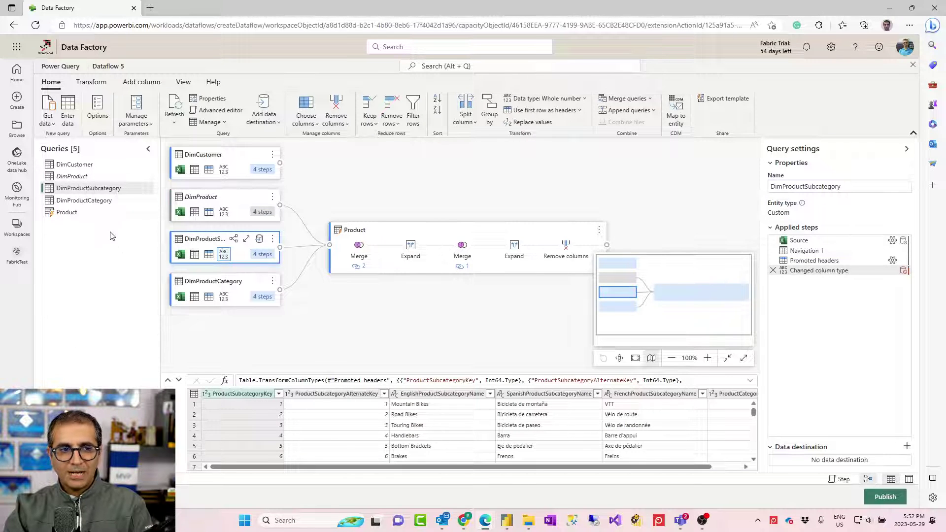
pyautogui.rightClick(87, 205)
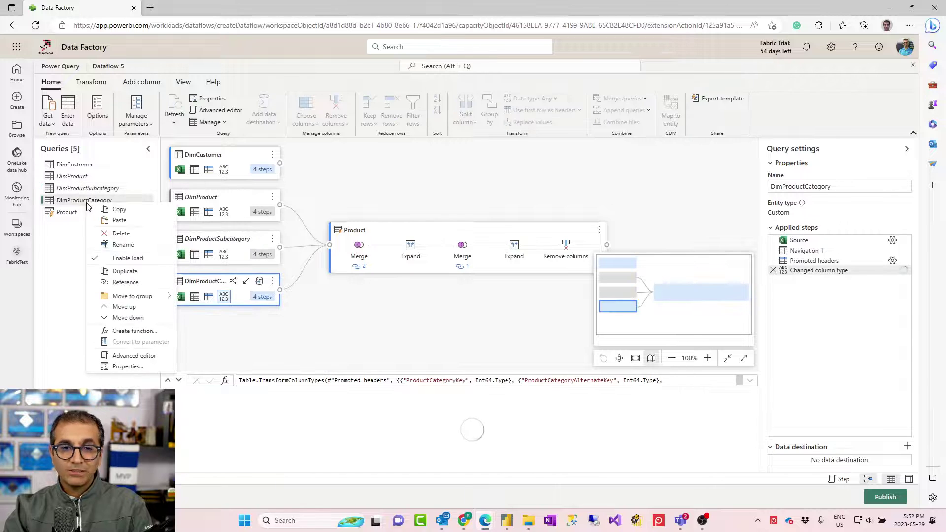
pyautogui.click(126, 258)
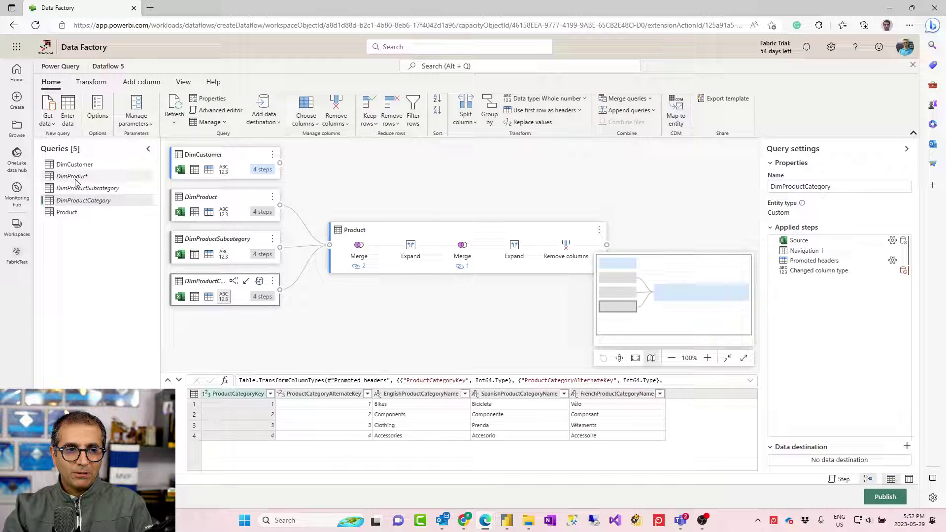
pyautogui.click(67, 214)
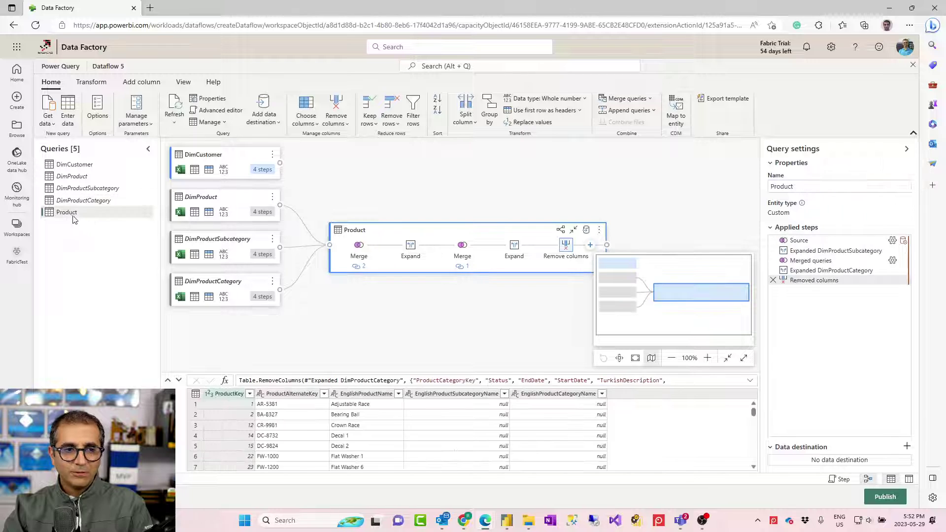
# Rename the DimCustomer query to Customer
pyautogui.doubleClick(72, 165)
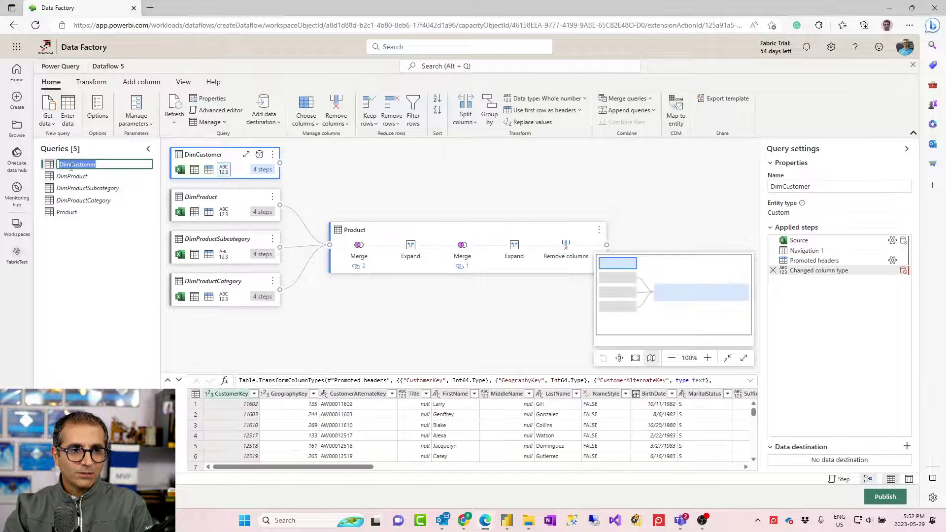
pyautogui.click(107, 171)
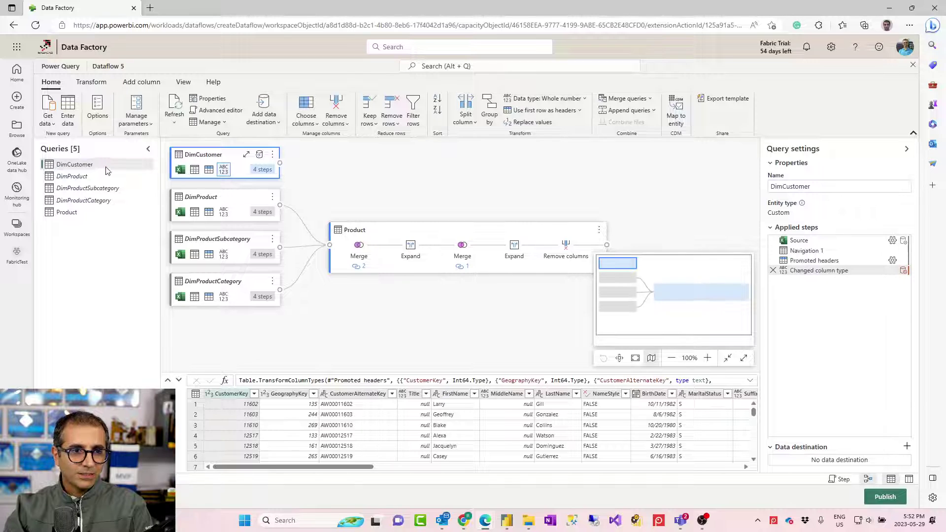
pyautogui.doubleClick(75, 167)
pyautogui.click(71, 165)
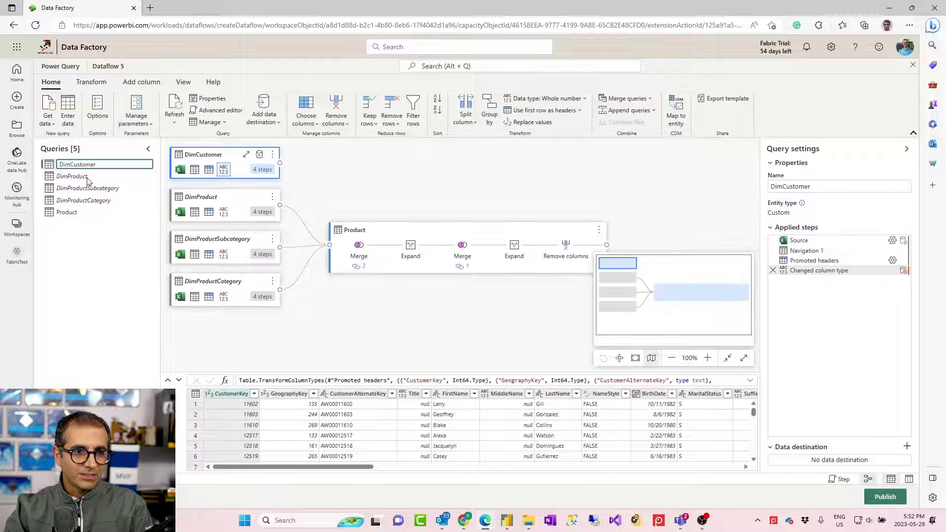
pyautogui.click(86, 177)
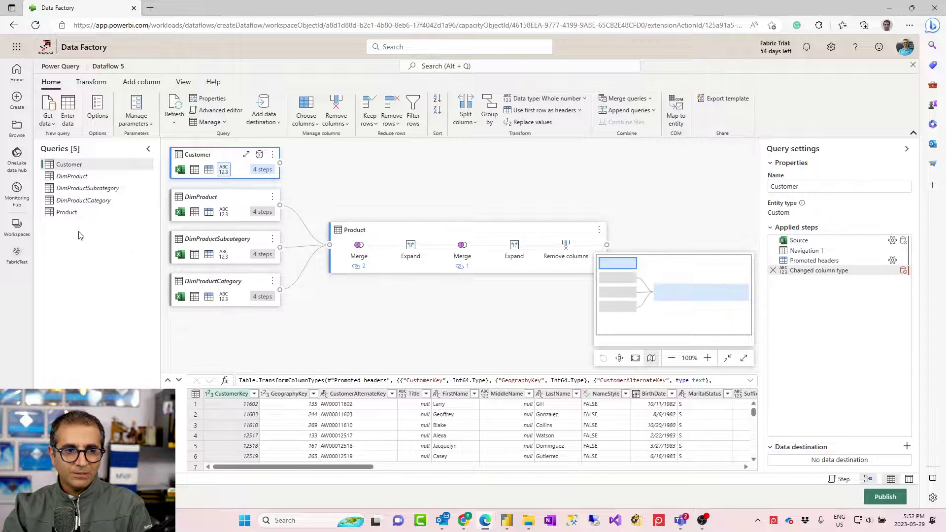
pyautogui.click(64, 216)
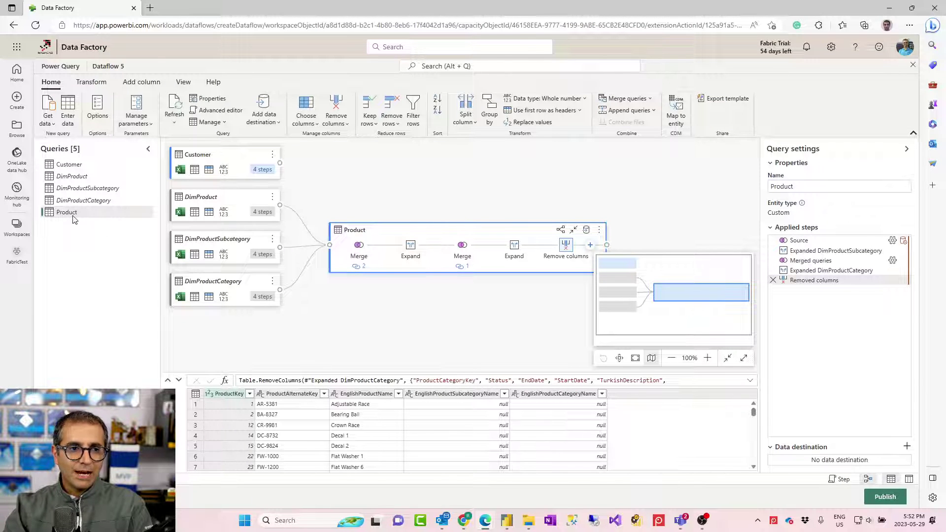
pyautogui.rightClick(138, 218)
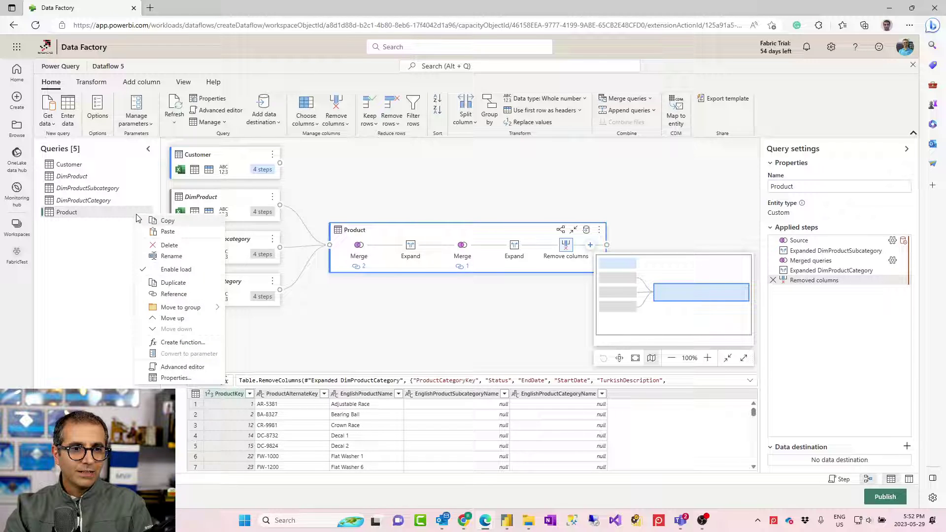
pyautogui.click(183, 368)
pyautogui.moveTo(202, 190); pyautogui.dragTo(88, 115)
pyautogui.click(183, 193)
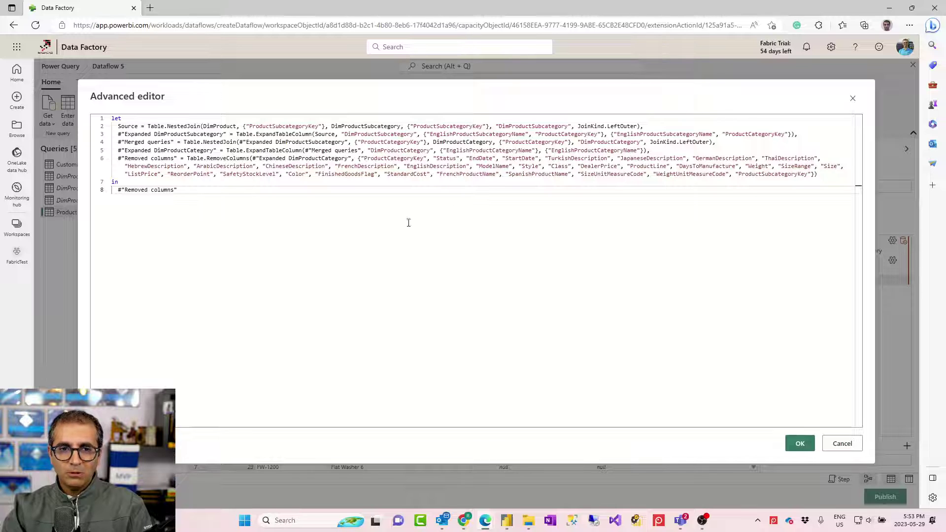
pyautogui.click(843, 446)
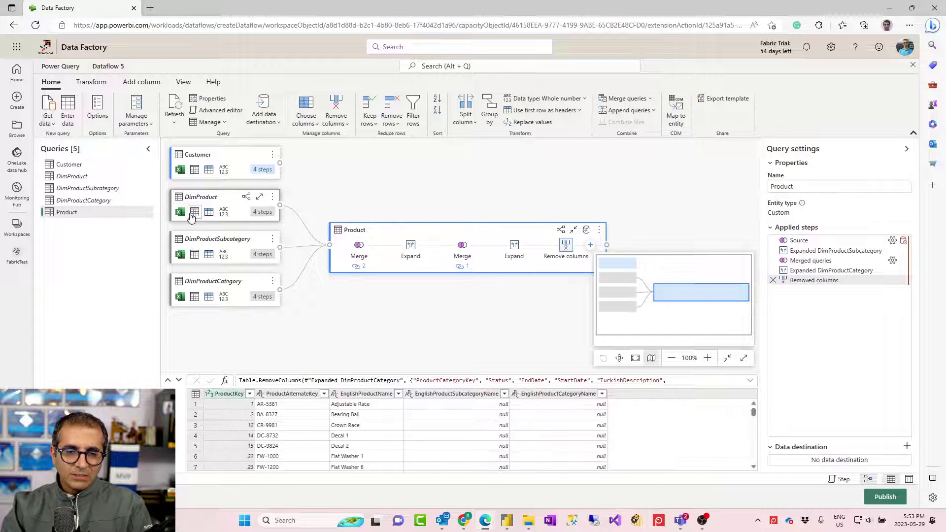
pyautogui.moveTo(192, 215)
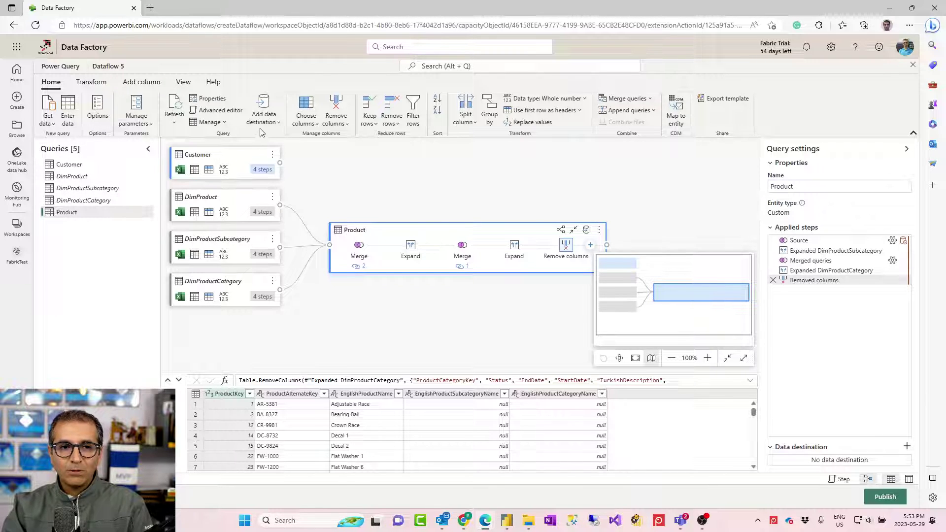
# Add a Lakehouse data destination to the Product query and accept its connection
pyautogui.click(273, 123)
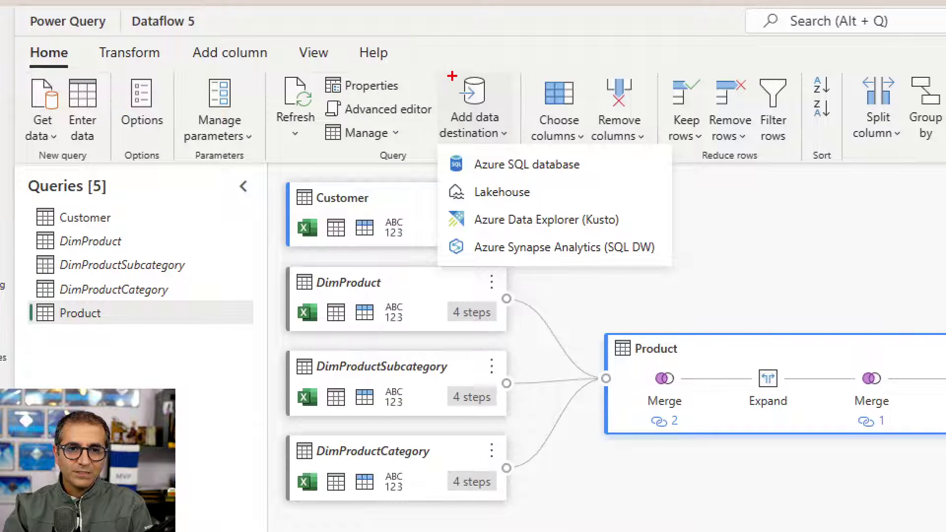
pyautogui.moveTo(424, 67); pyautogui.dragTo(523, 140)
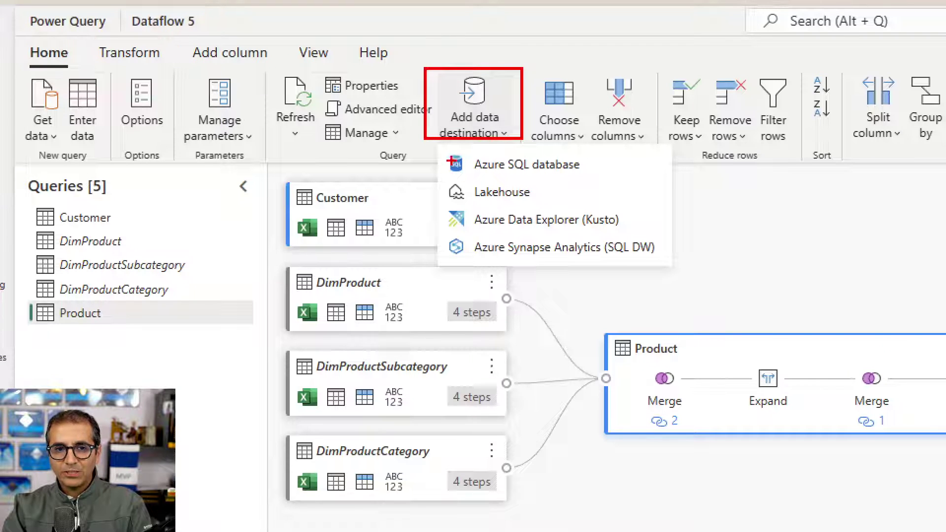
pyautogui.moveTo(437, 150)
pyautogui.mouseDown()
pyautogui.moveTo(431, 194)
pyautogui.moveTo(445, 245)
pyautogui.mouseUp()
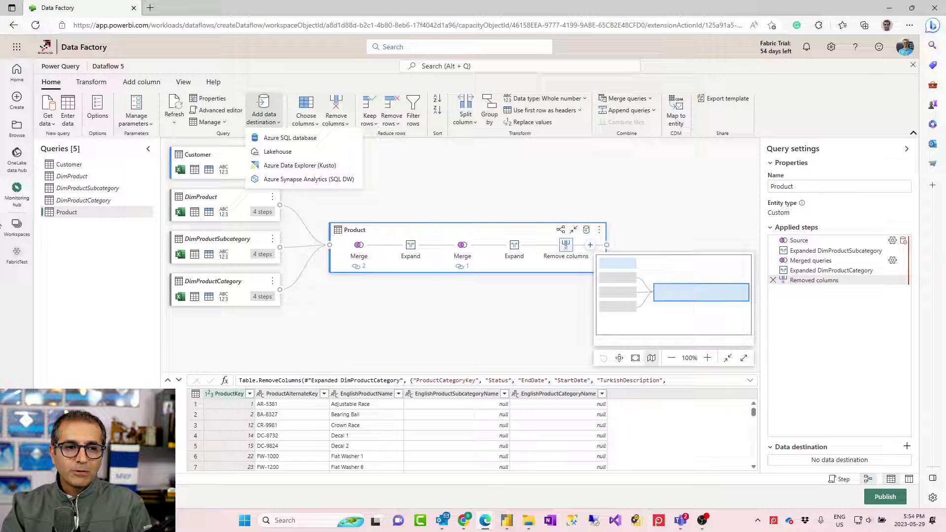
pyautogui.click(278, 154)
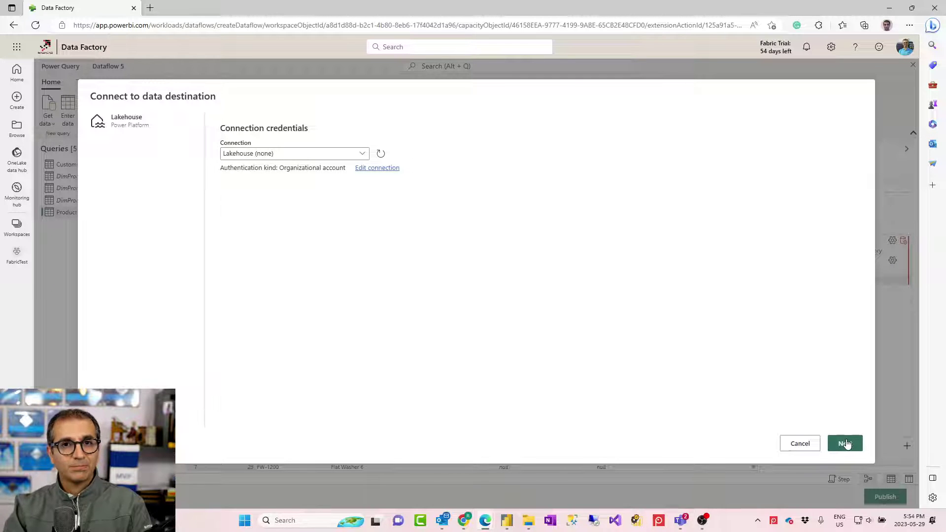
pyautogui.click(846, 444)
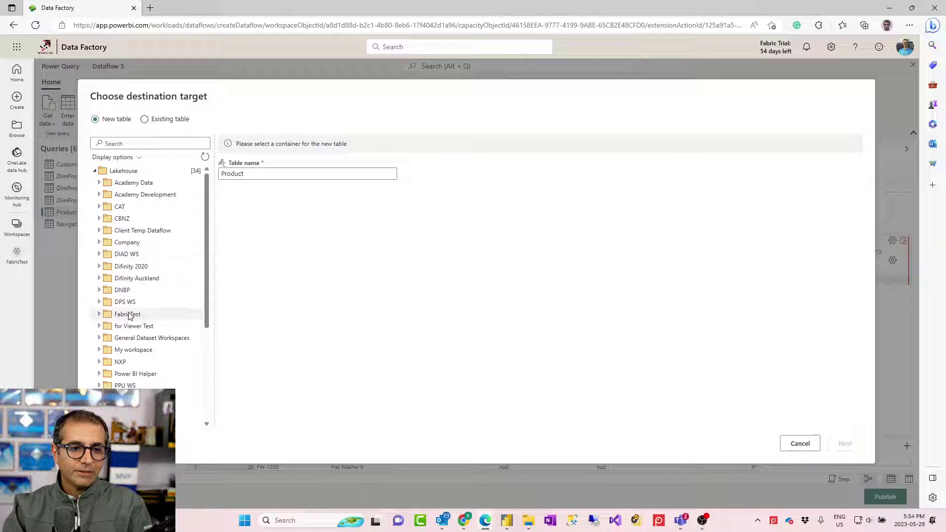
# Target a new Product table in FabricTest's DataflowsStagingLakehouse and save with the Replace method
pyautogui.scroll(-3, 122, 312)
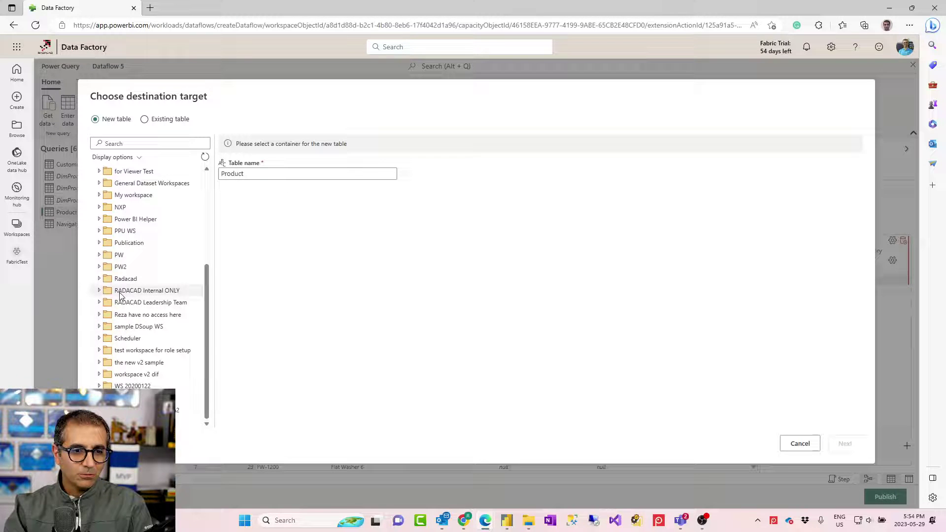
pyautogui.scroll(3, 113, 305)
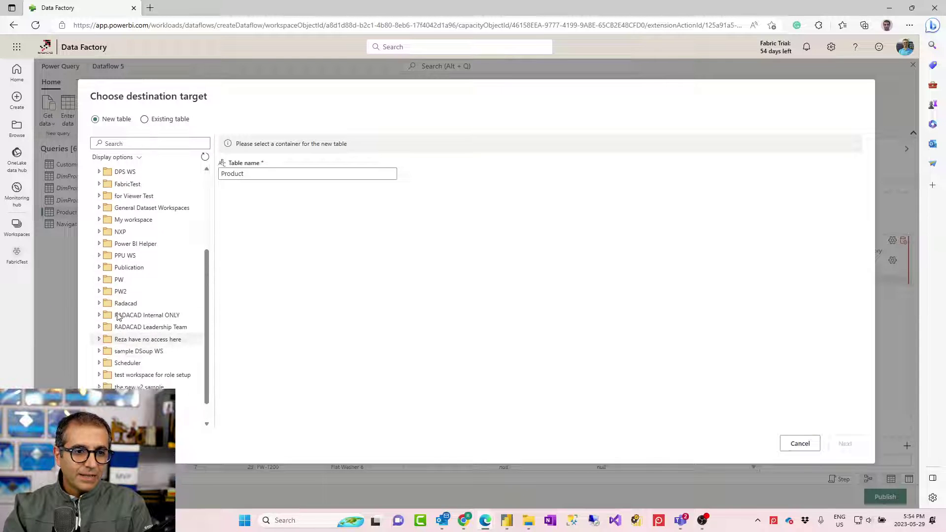
pyautogui.click(99, 279)
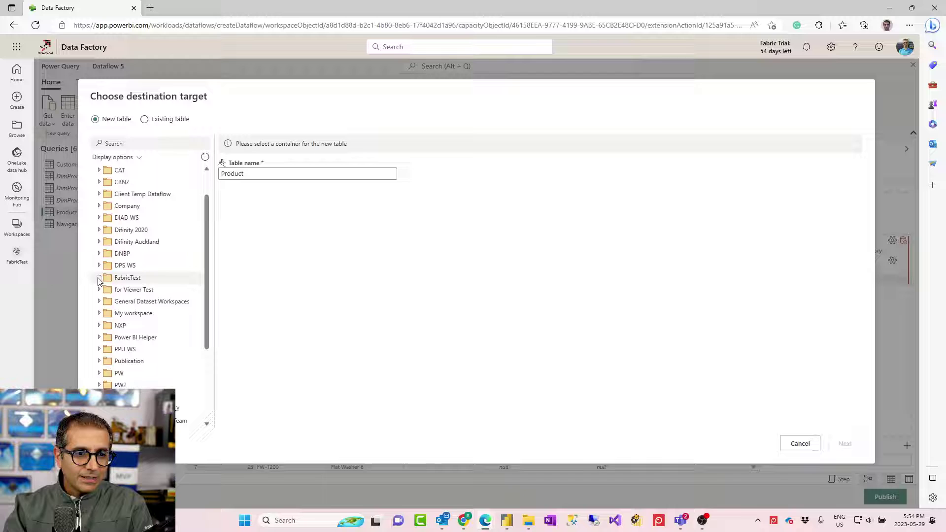
pyautogui.click(99, 279)
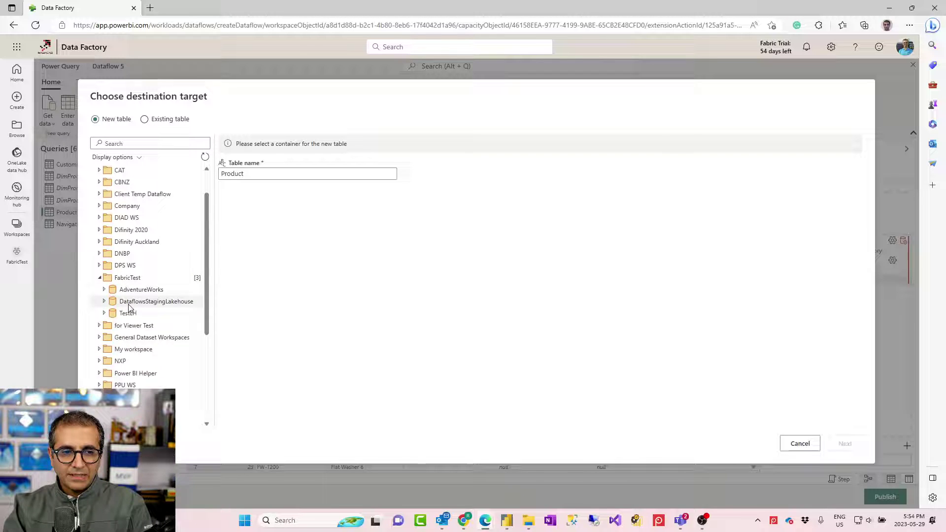
pyautogui.click(129, 306)
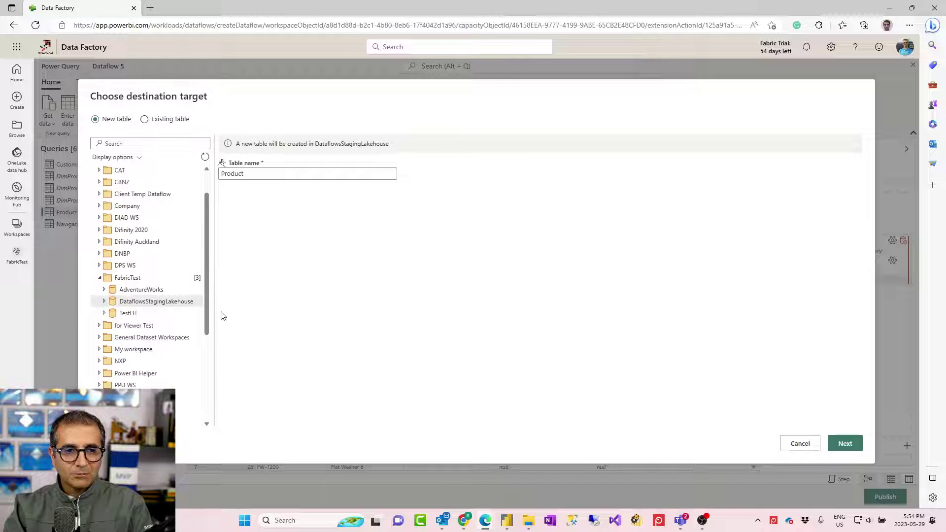
pyautogui.click(844, 444)
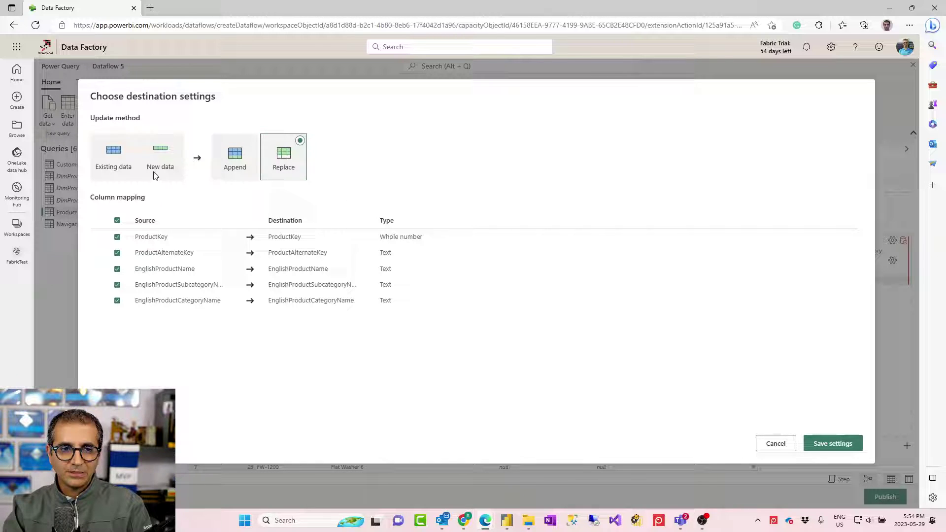
pyautogui.click(839, 445)
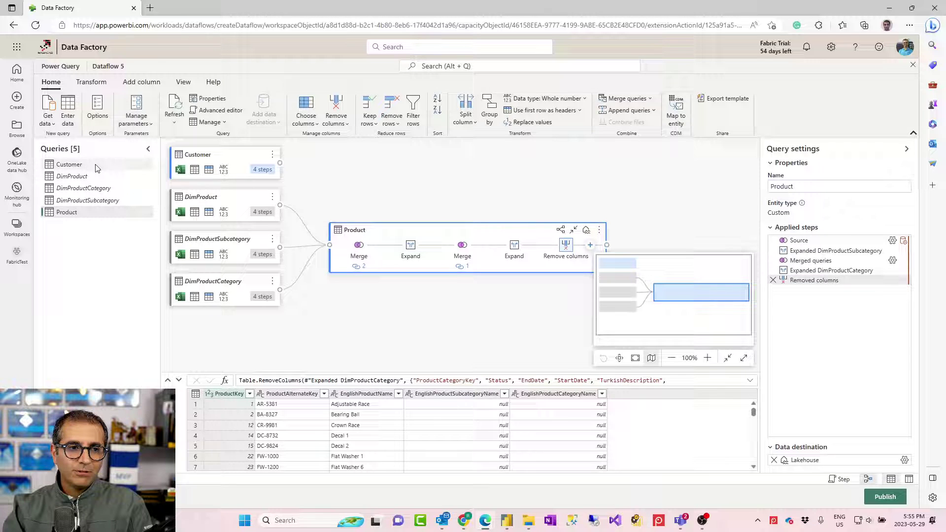
# Send the Customer query to a new Customer table in FabricTest's DataflowsStagingLakehouse, keeping Replace
pyautogui.click(263, 119)
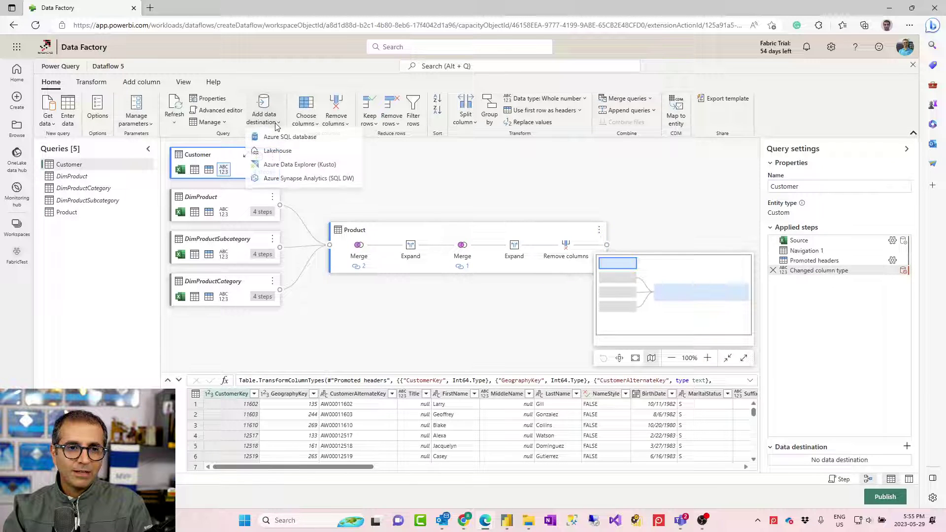
pyautogui.click(284, 153)
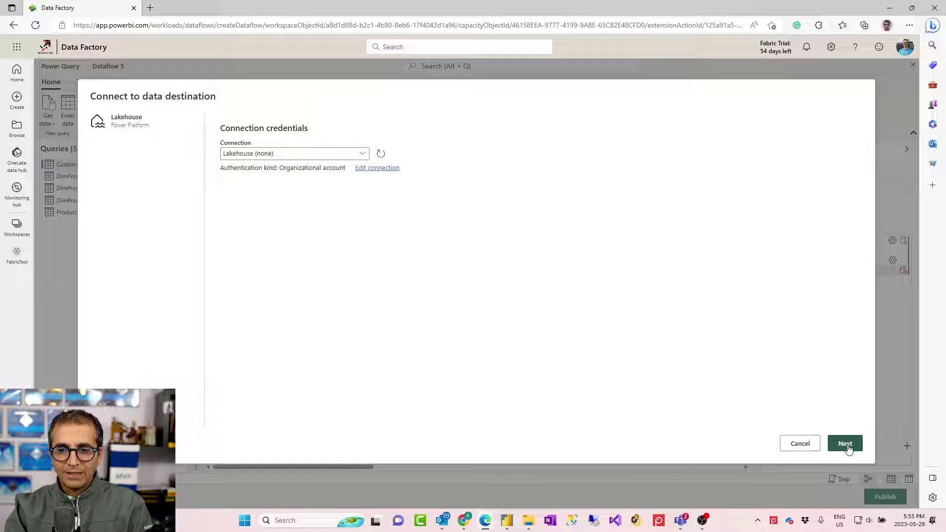
pyautogui.click(842, 442)
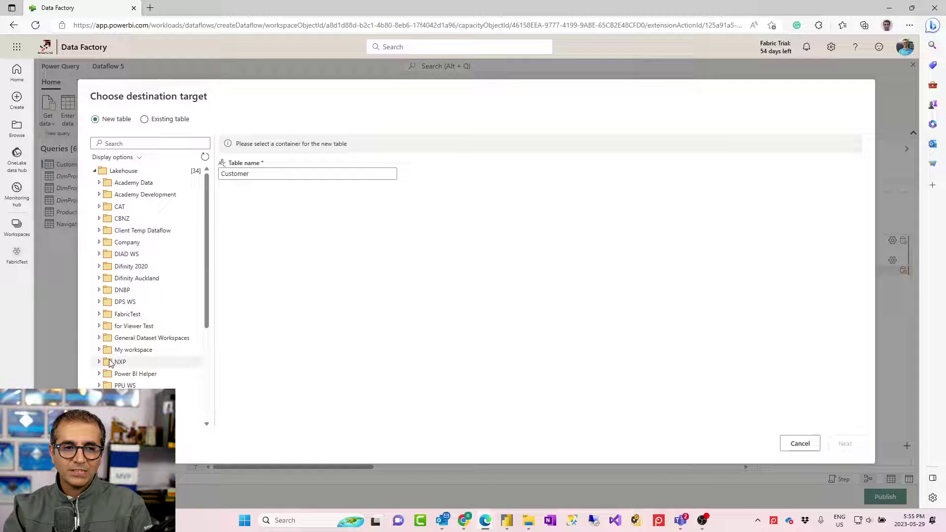
pyautogui.scroll(-3, 117, 363)
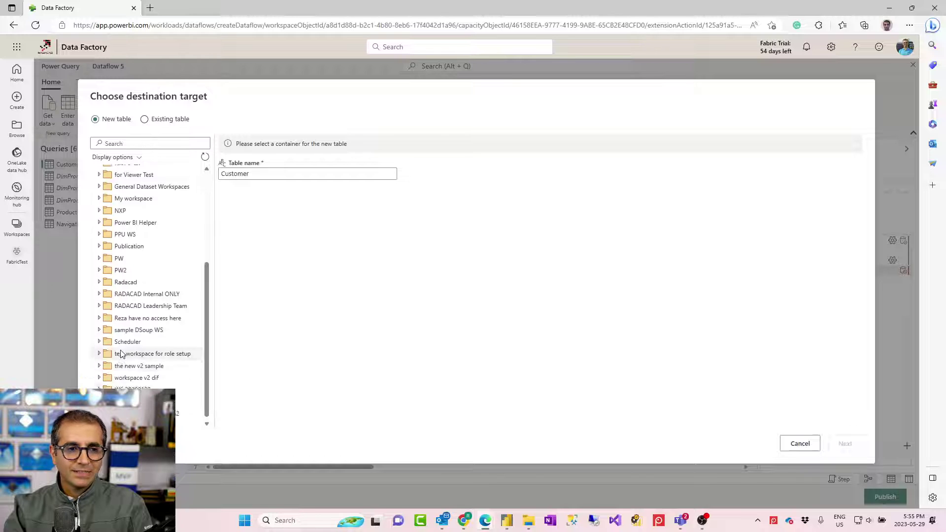
pyautogui.scroll(3, 119, 353)
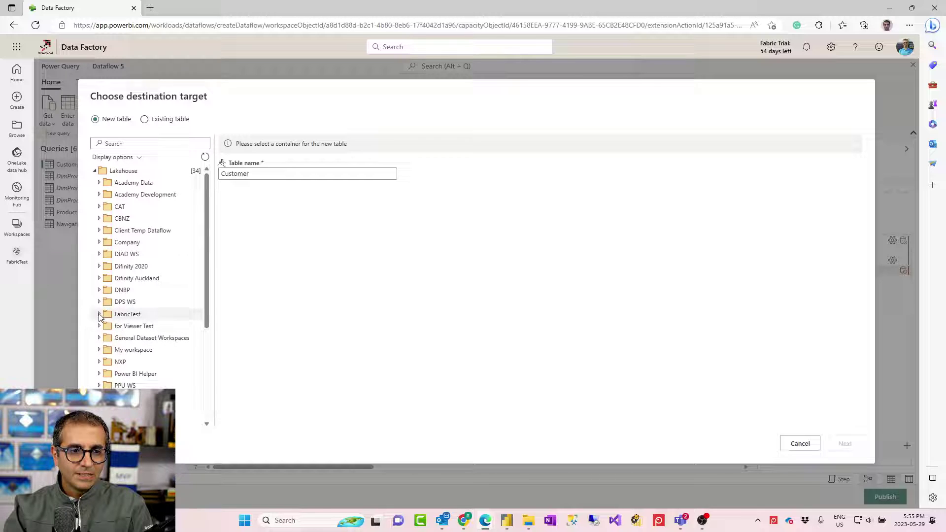
pyautogui.click(99, 314)
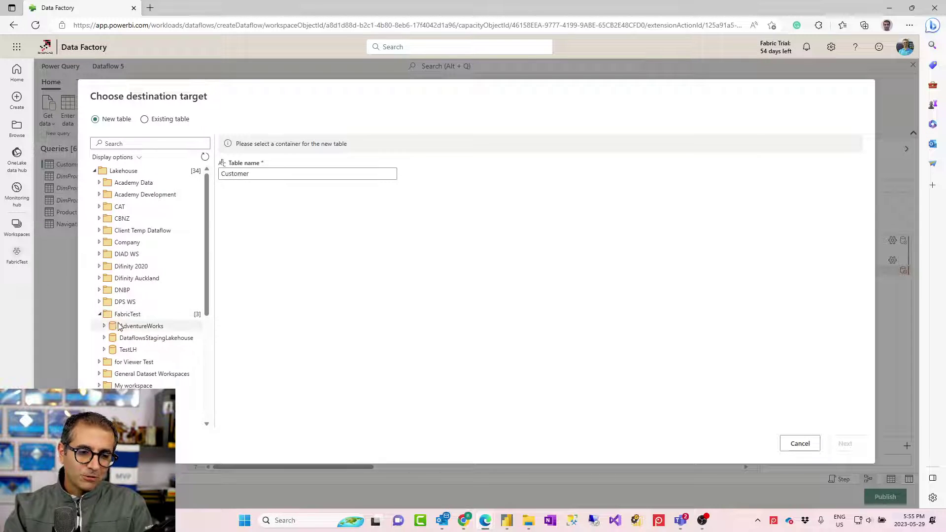
pyautogui.click(143, 337)
pyautogui.click(845, 444)
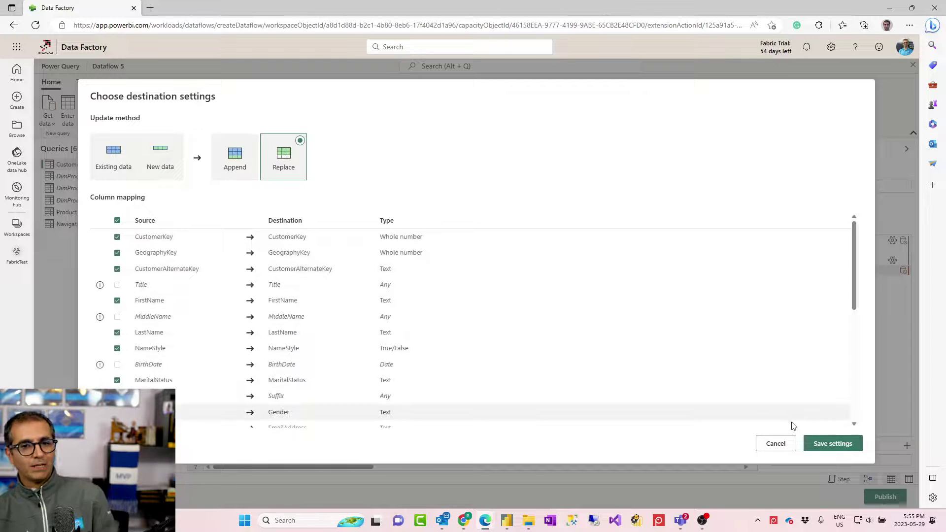
pyautogui.click(826, 444)
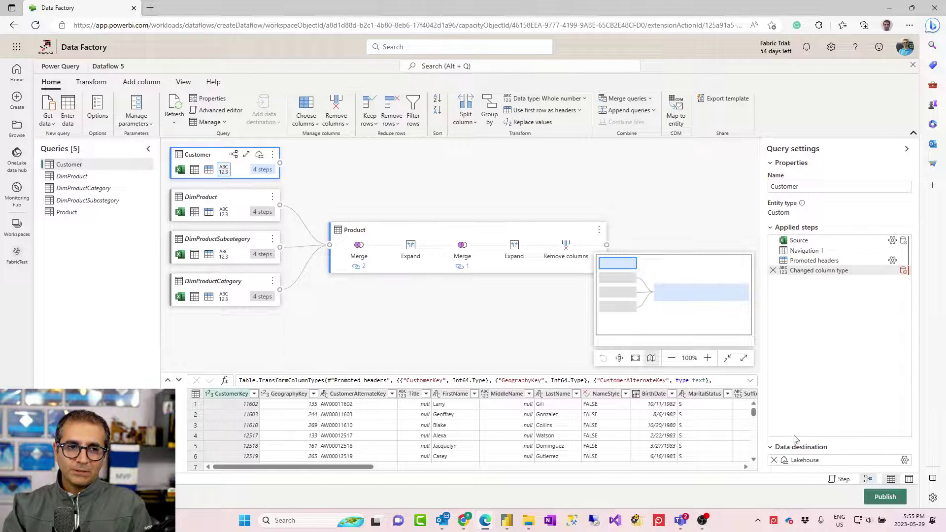
# Publish the dataflow, refresh Dataflow 5 in FabricTest, and open Dataflow 4's refresh settings
pyautogui.click(893, 498)
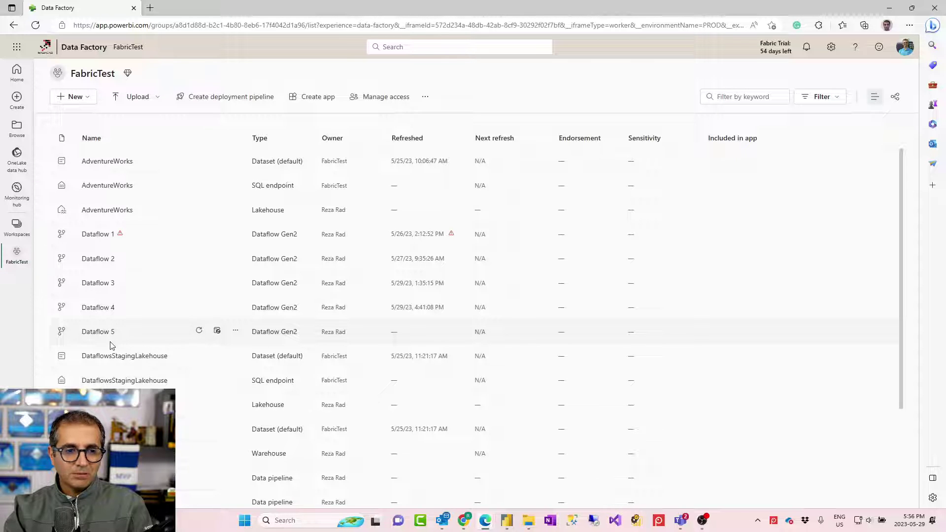
pyautogui.click(199, 332)
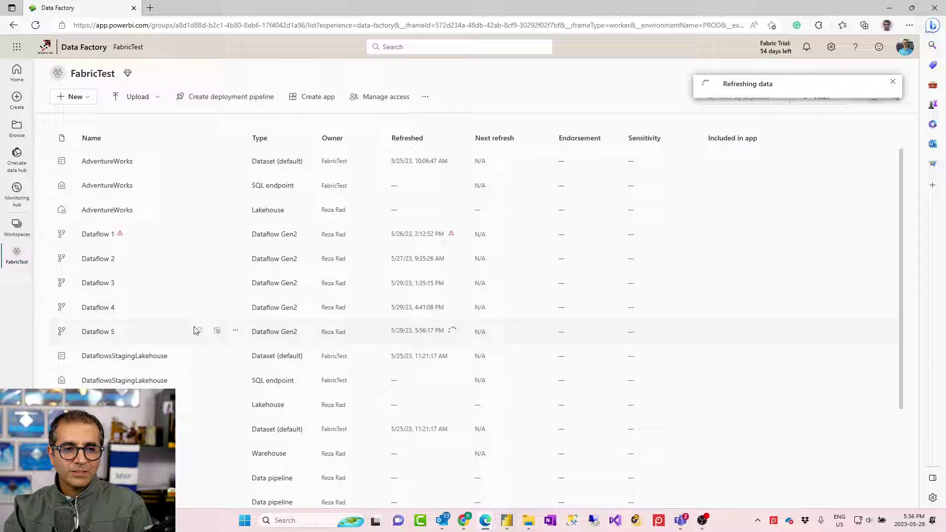
pyautogui.click(217, 308)
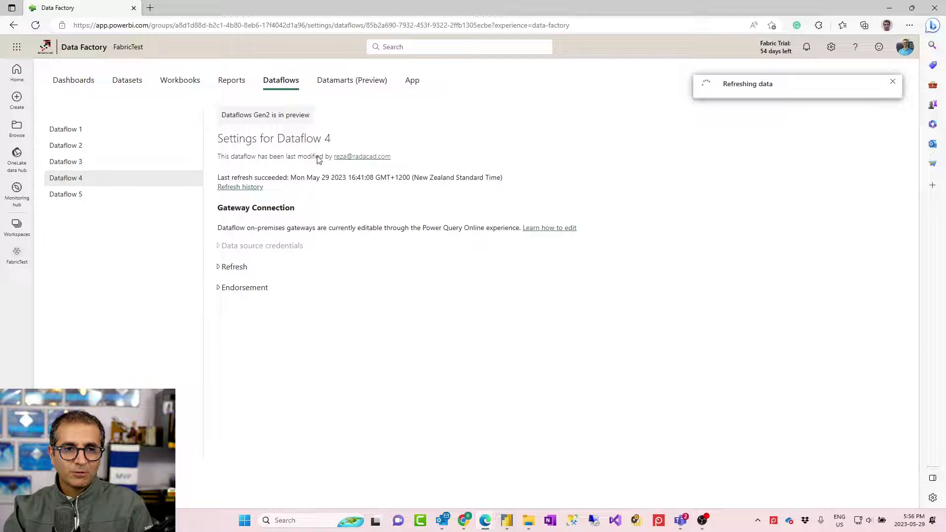
# Turn on scheduled refresh for Dataflow 4 with a Daily frequency
pyautogui.click(218, 268)
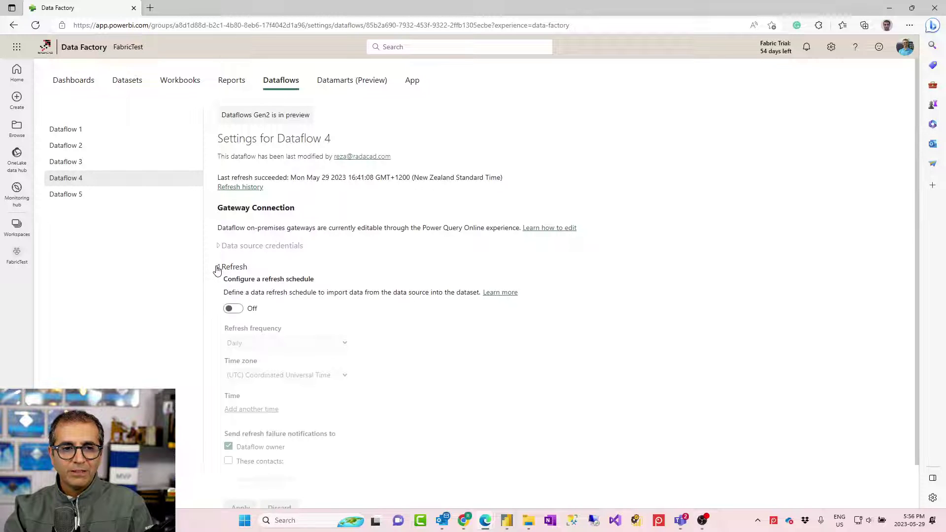
pyautogui.click(232, 309)
pyautogui.scroll(-1, 286, 342)
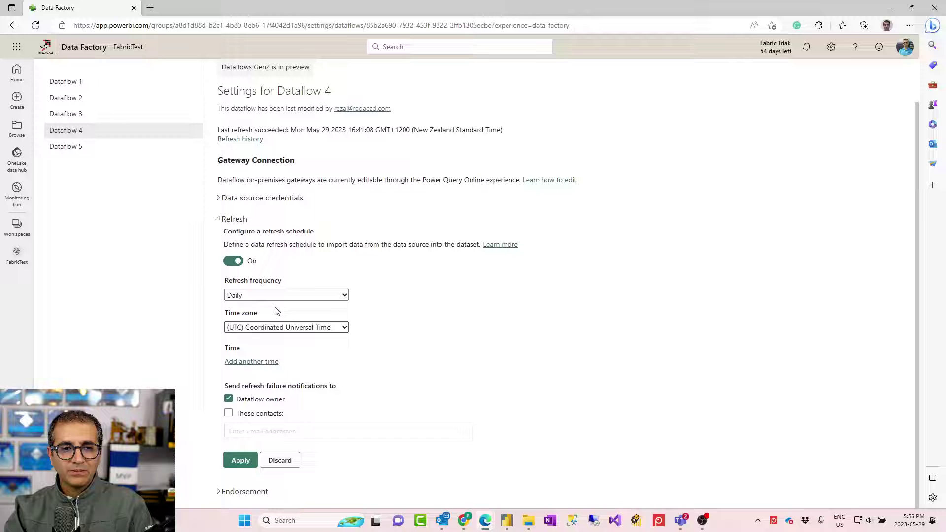
pyautogui.click(271, 295)
pyautogui.click(278, 319)
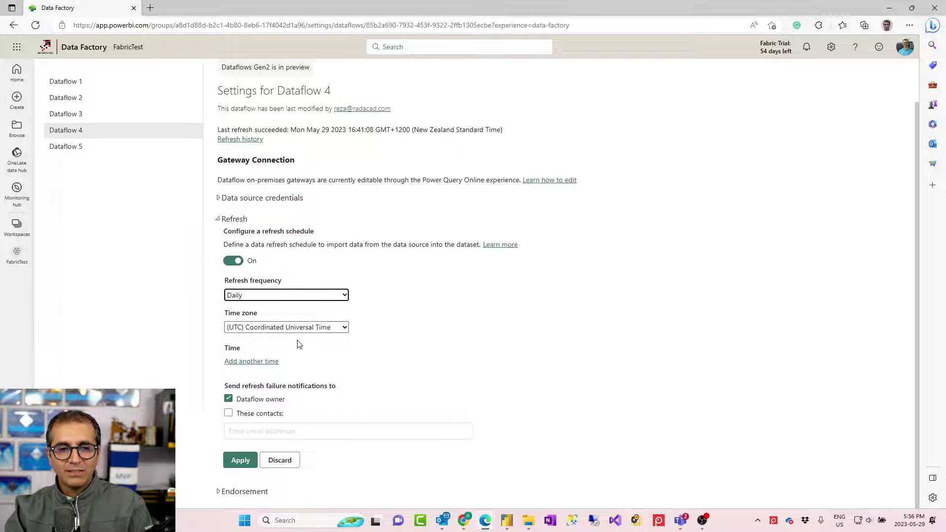
# Add refresh times at 8 AM and 10 AM, then discard the unsaved schedule
pyautogui.click(249, 362)
pyautogui.click(247, 384)
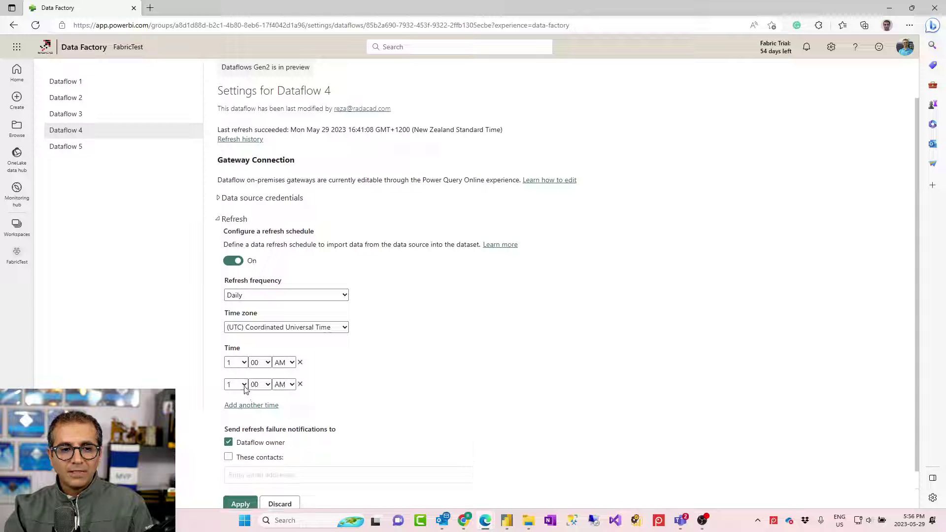
pyautogui.click(241, 363)
pyautogui.click(245, 449)
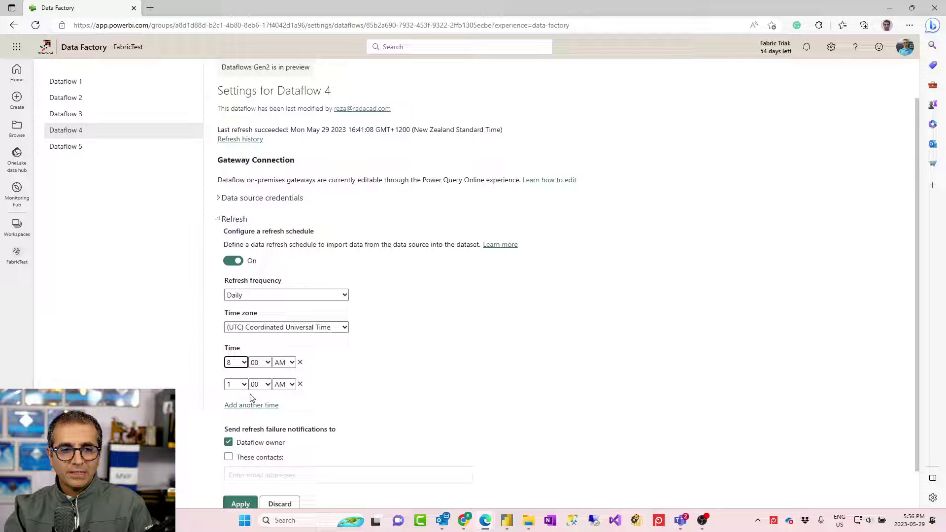
pyautogui.click(241, 384)
pyautogui.click(235, 352)
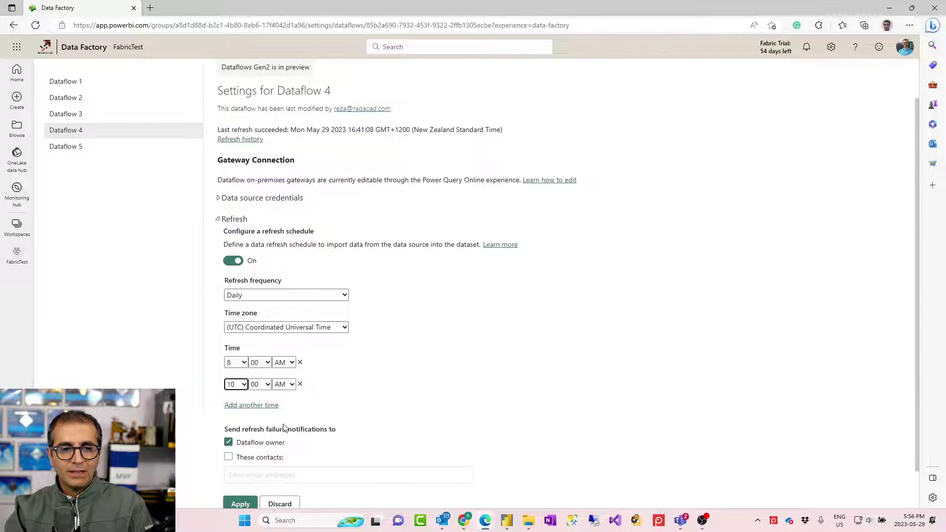
pyautogui.scroll(-1, 291, 424)
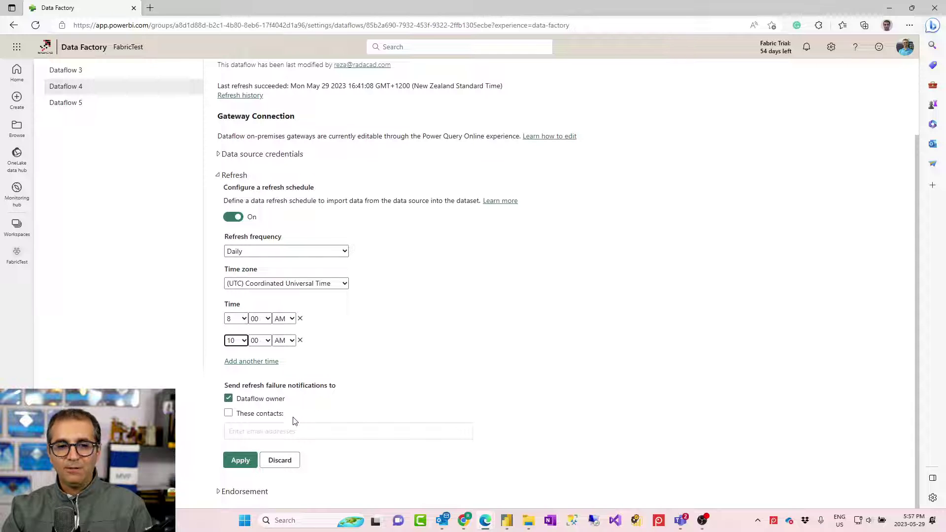
pyautogui.click(289, 463)
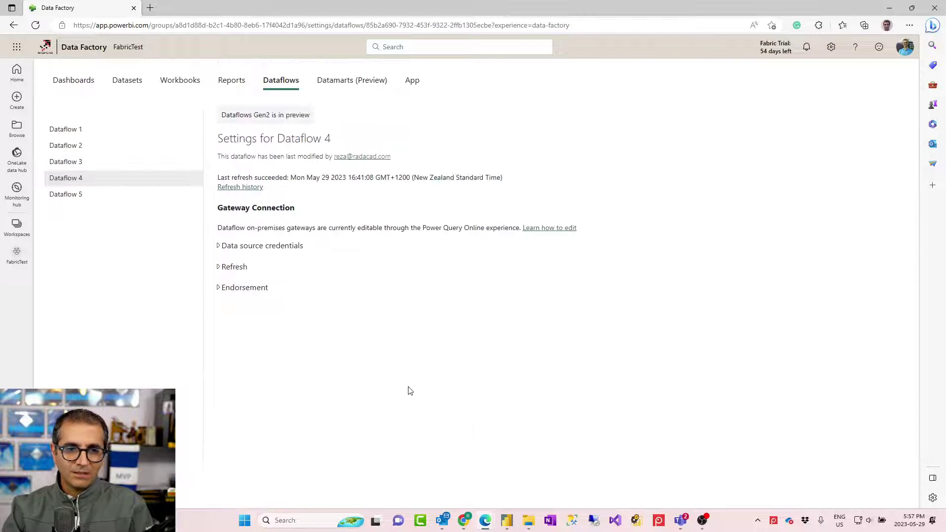
# View and close the refresh history of Dataflow 3, then of Dataflow 2
pyautogui.click(66, 161)
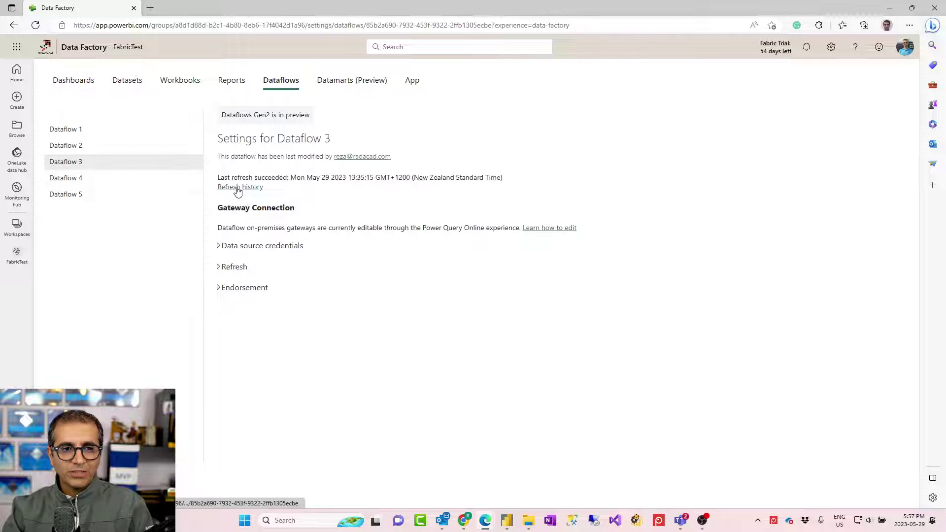
pyautogui.click(237, 188)
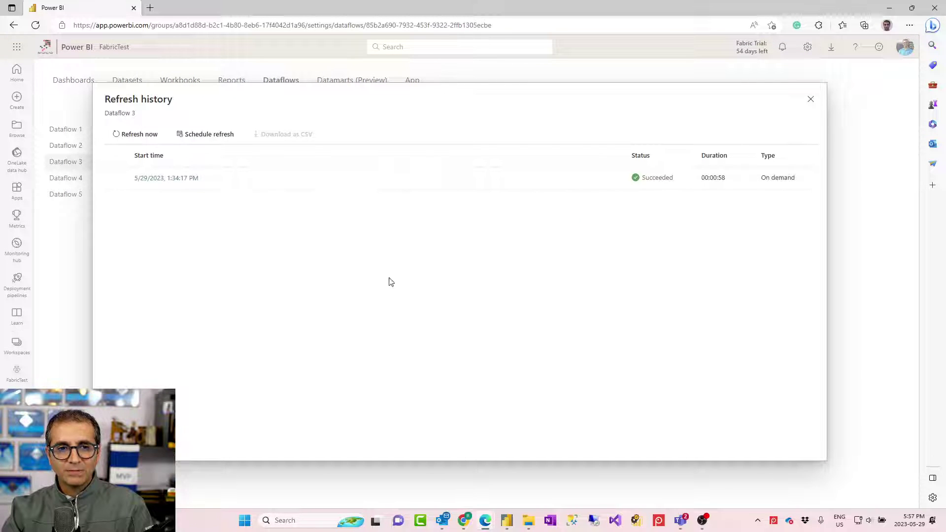
pyautogui.click(811, 99)
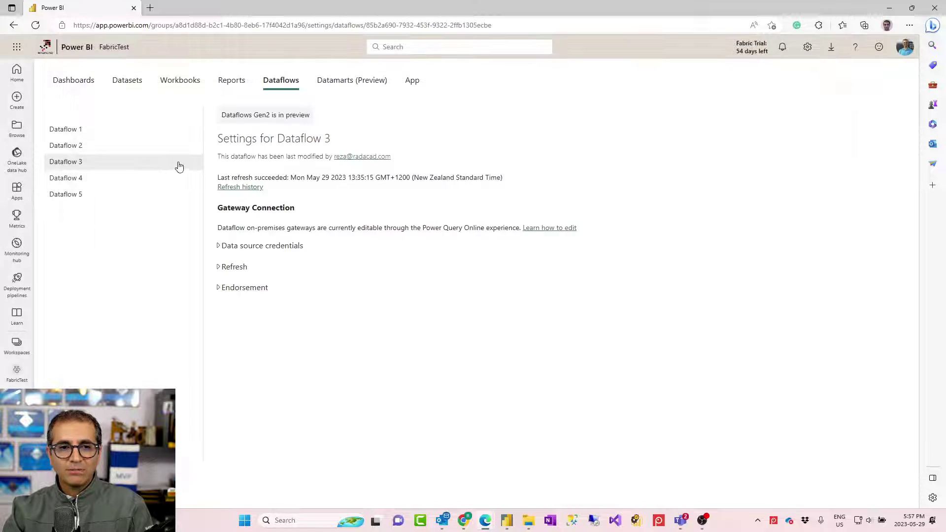
pyautogui.click(66, 147)
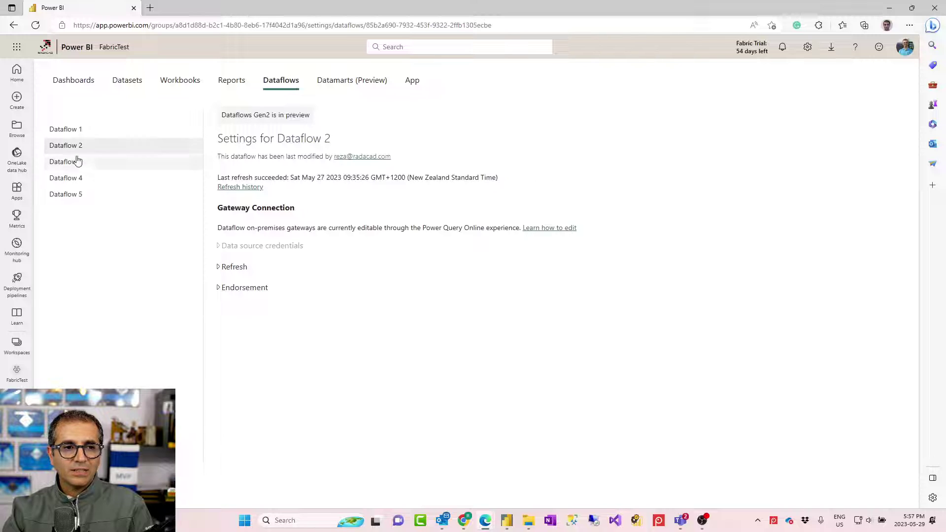
pyautogui.click(248, 189)
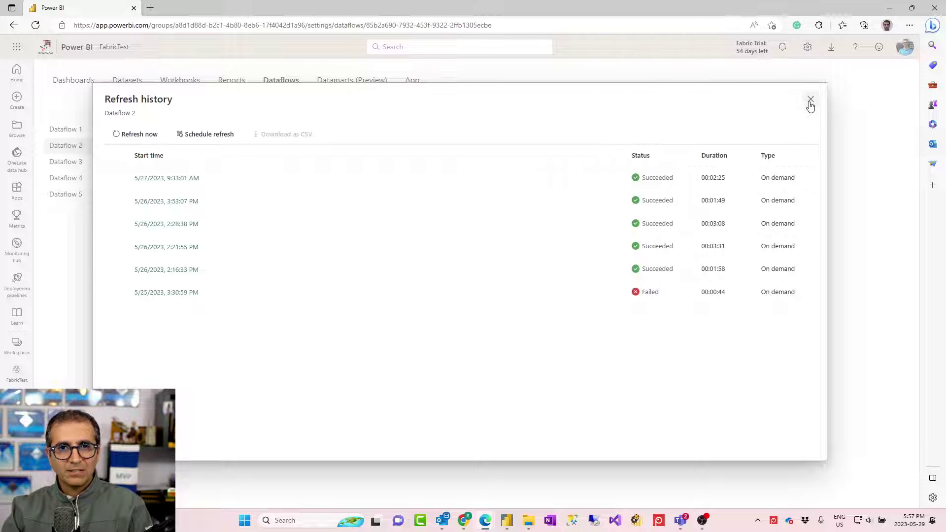
pyautogui.click(811, 104)
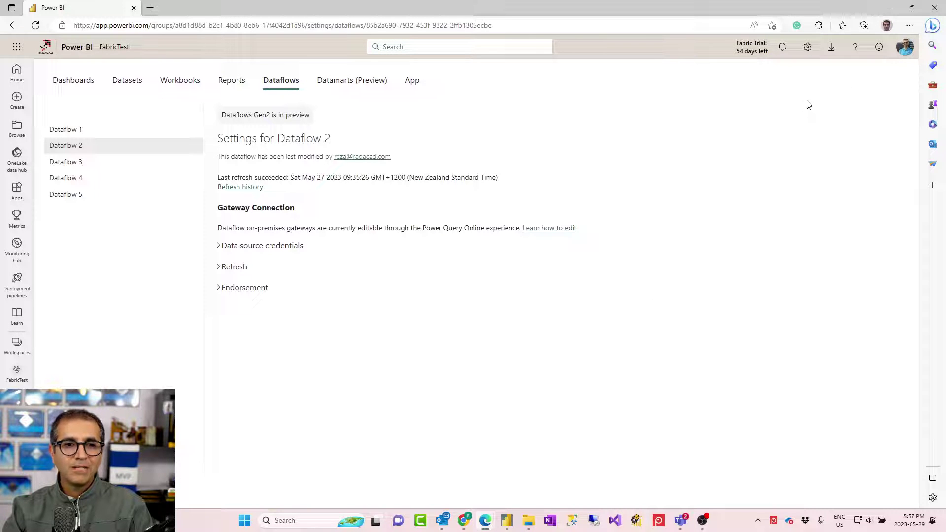
# Open the DataflowsStagingLakehouse lakehouse from the FabricTest workspace
pyautogui.click(16, 373)
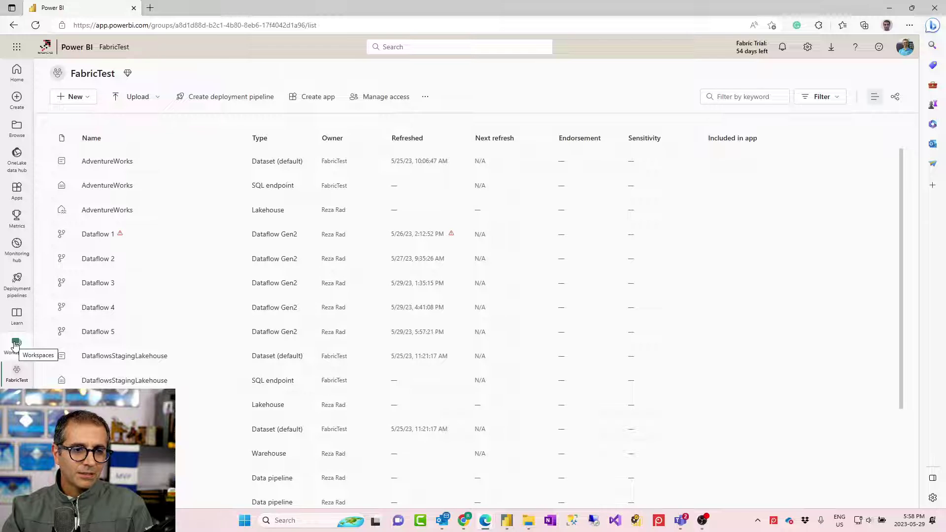
pyautogui.scroll(-1, 145, 365)
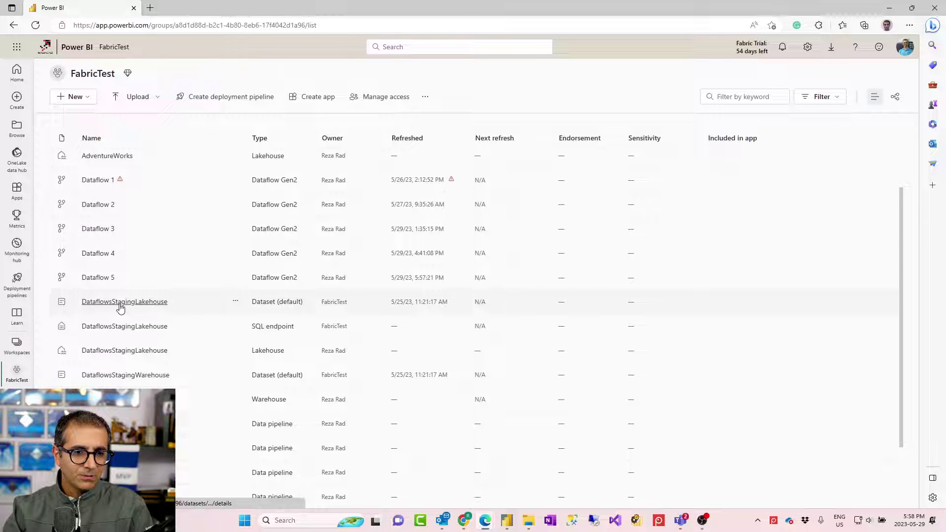
pyautogui.click(114, 352)
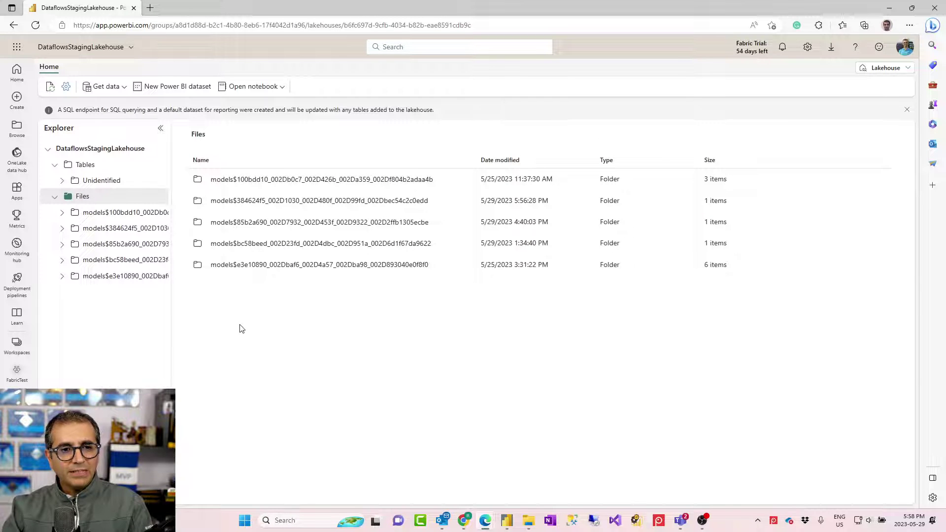
# Browse Tables > Unidentified to the Customer and Product folders, expanding Product's _delta_log
pyautogui.click(63, 182)
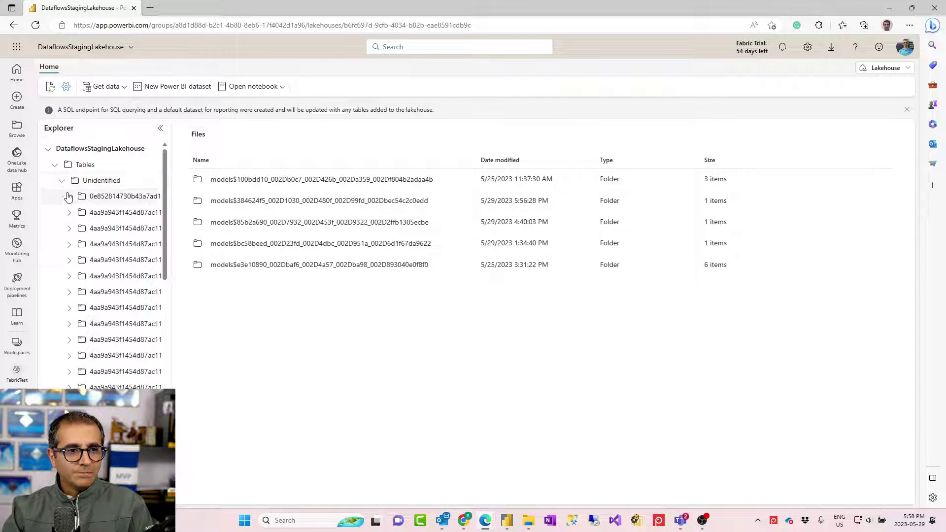
pyautogui.click(61, 181)
pyautogui.click(55, 169)
pyautogui.click(56, 170)
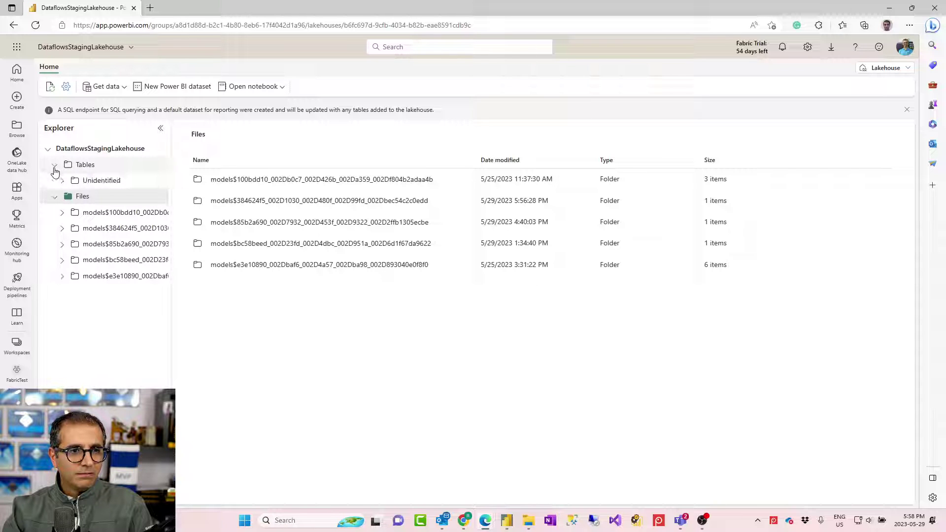
pyautogui.click(63, 182)
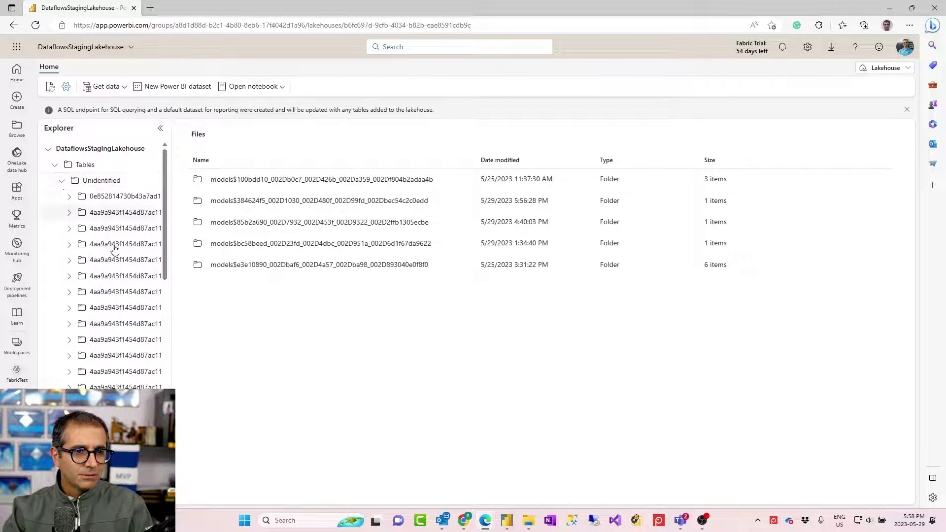
pyautogui.scroll(-5, 111, 256)
pyautogui.click(106, 271)
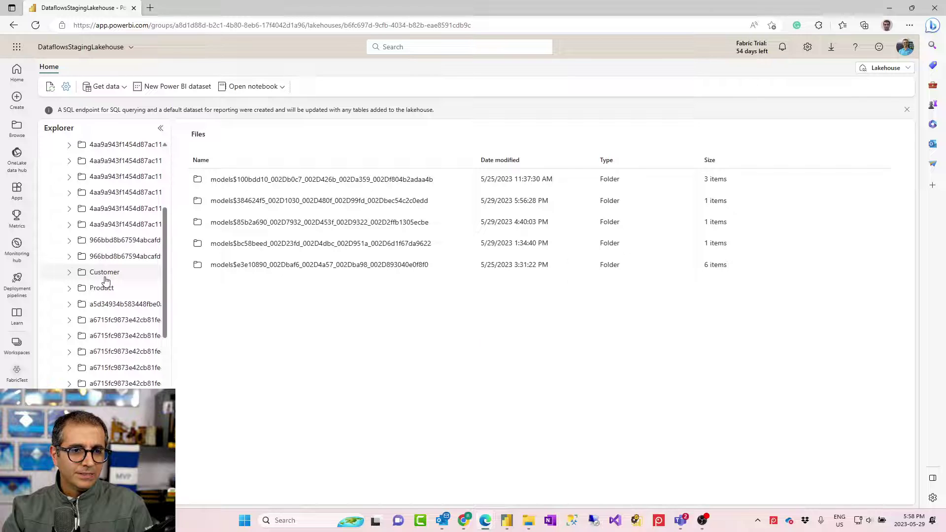
pyautogui.click(100, 288)
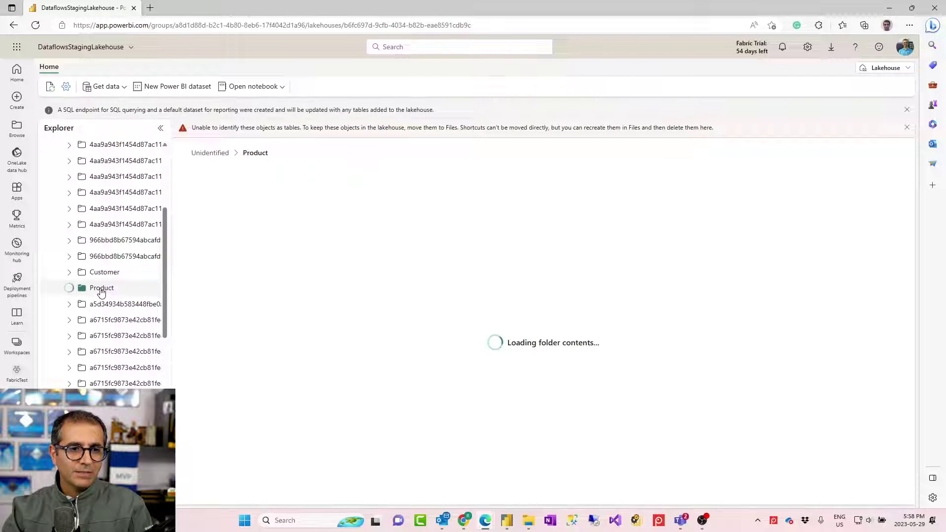
pyautogui.click(70, 288)
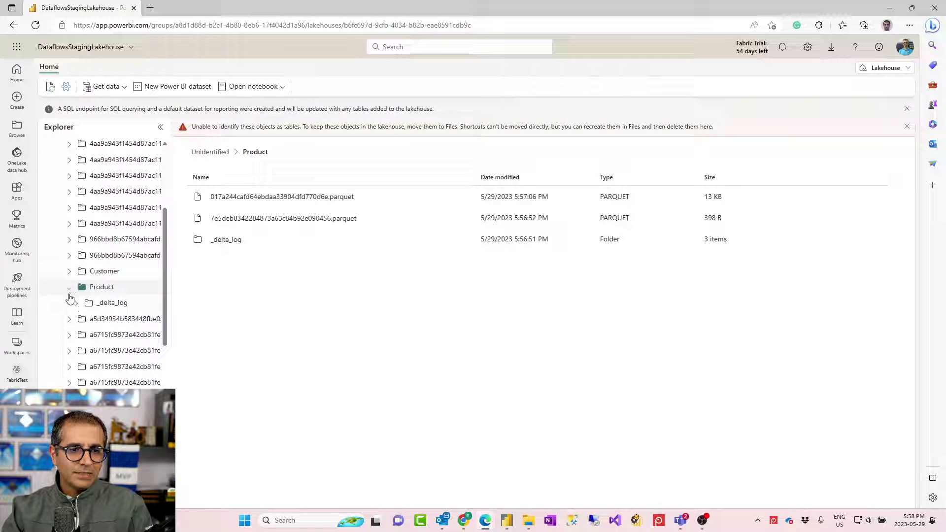
pyautogui.click(76, 304)
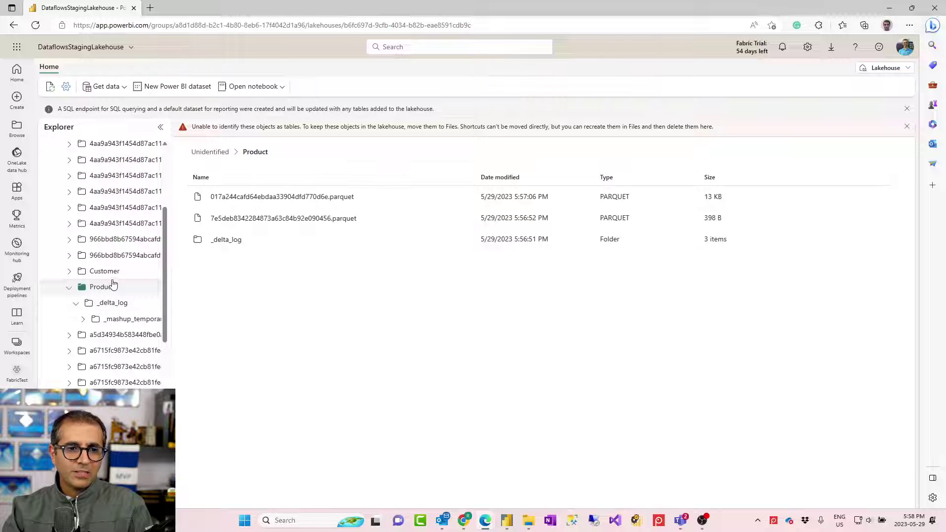